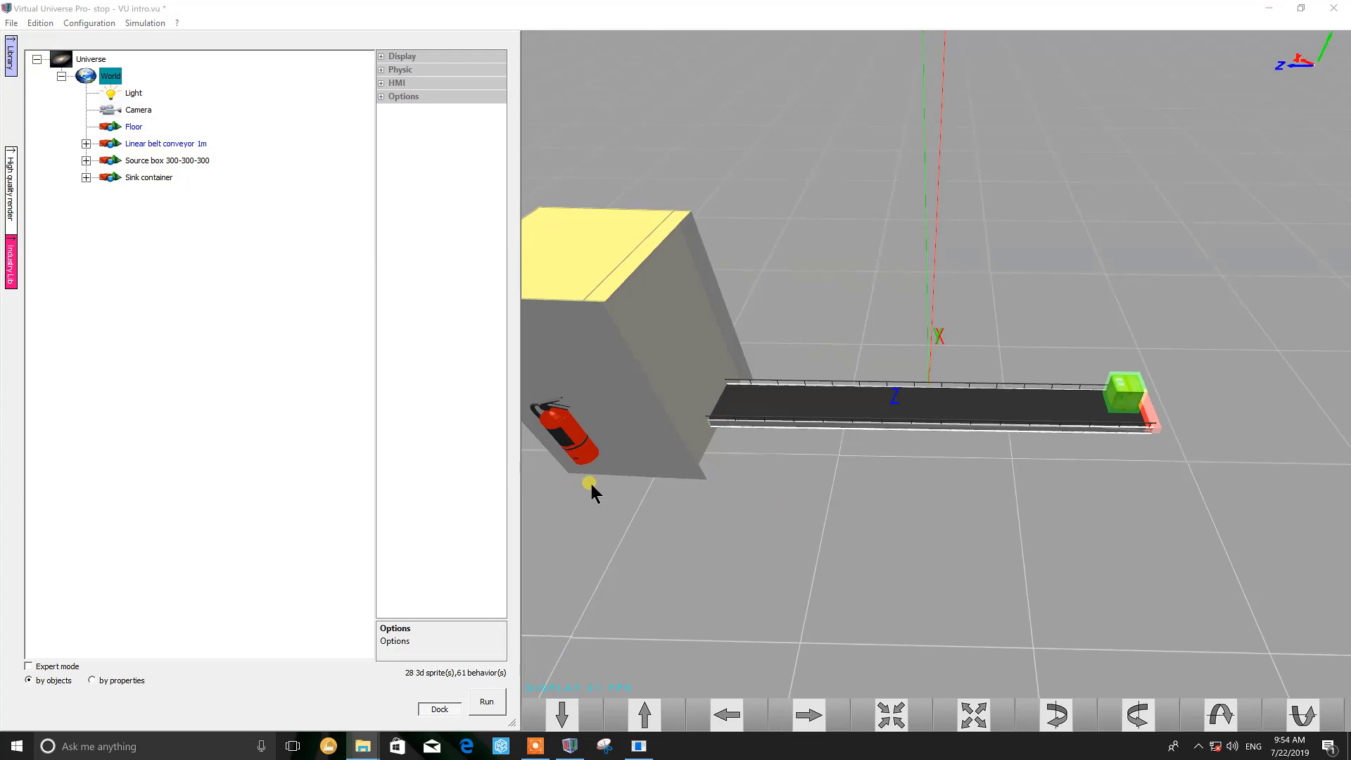
right_drag(644, 476, 769, 438)
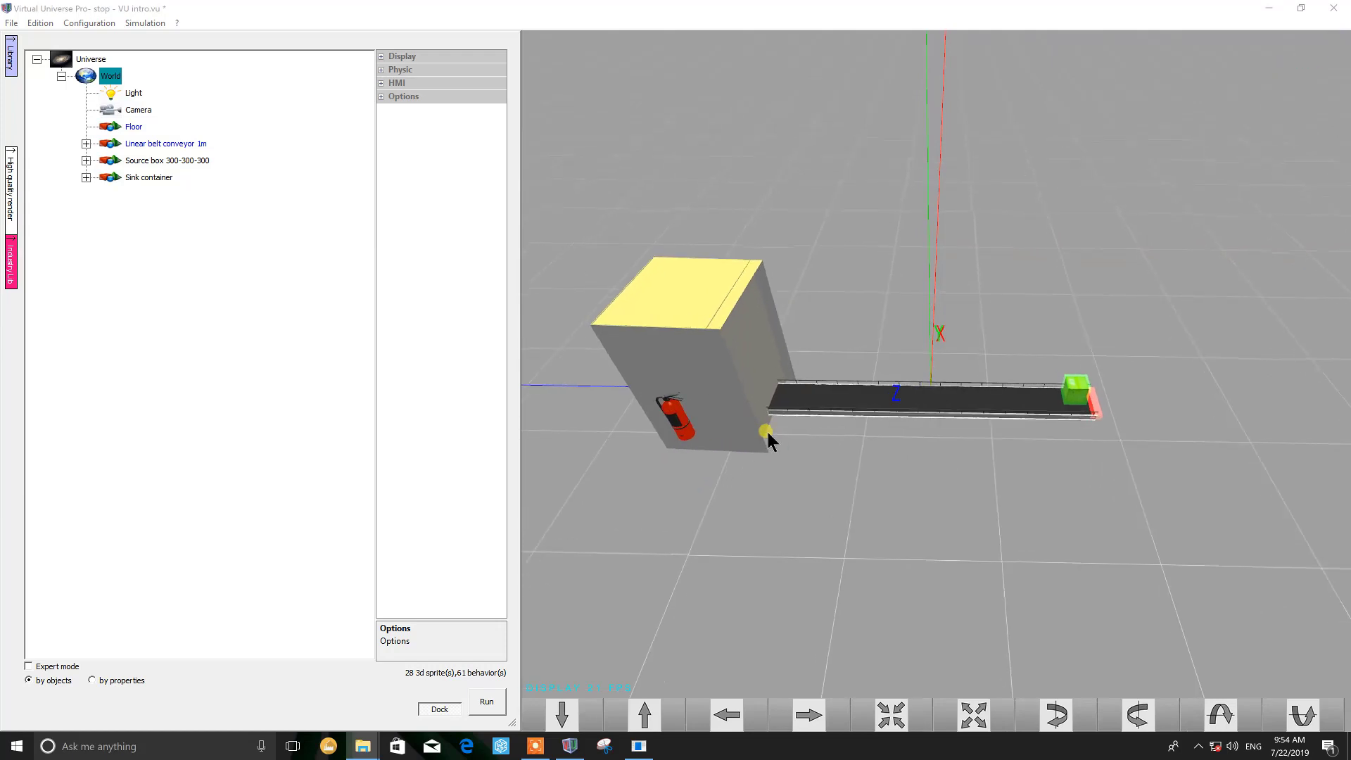
scroll(770, 438, up, 2)
scroll(770, 439, down, 1)
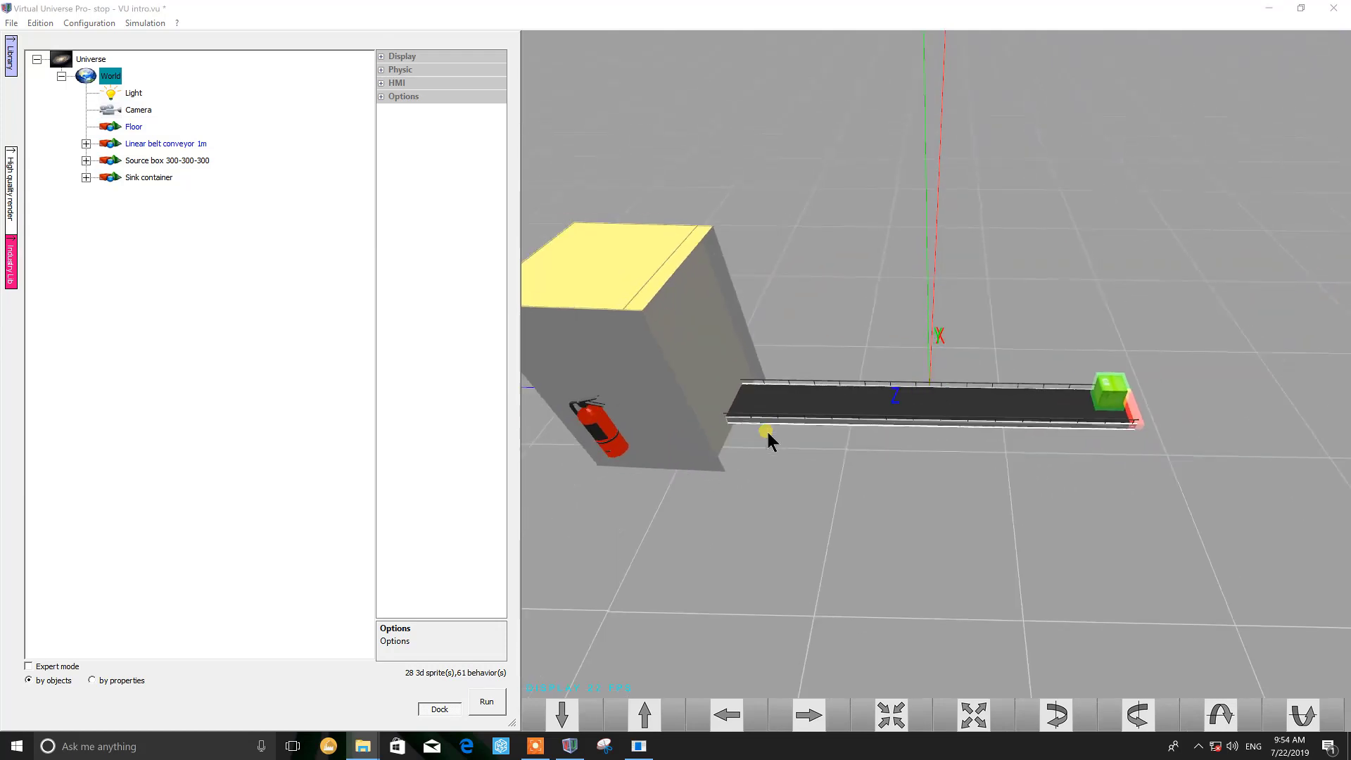
scroll(769, 440, down, 1)
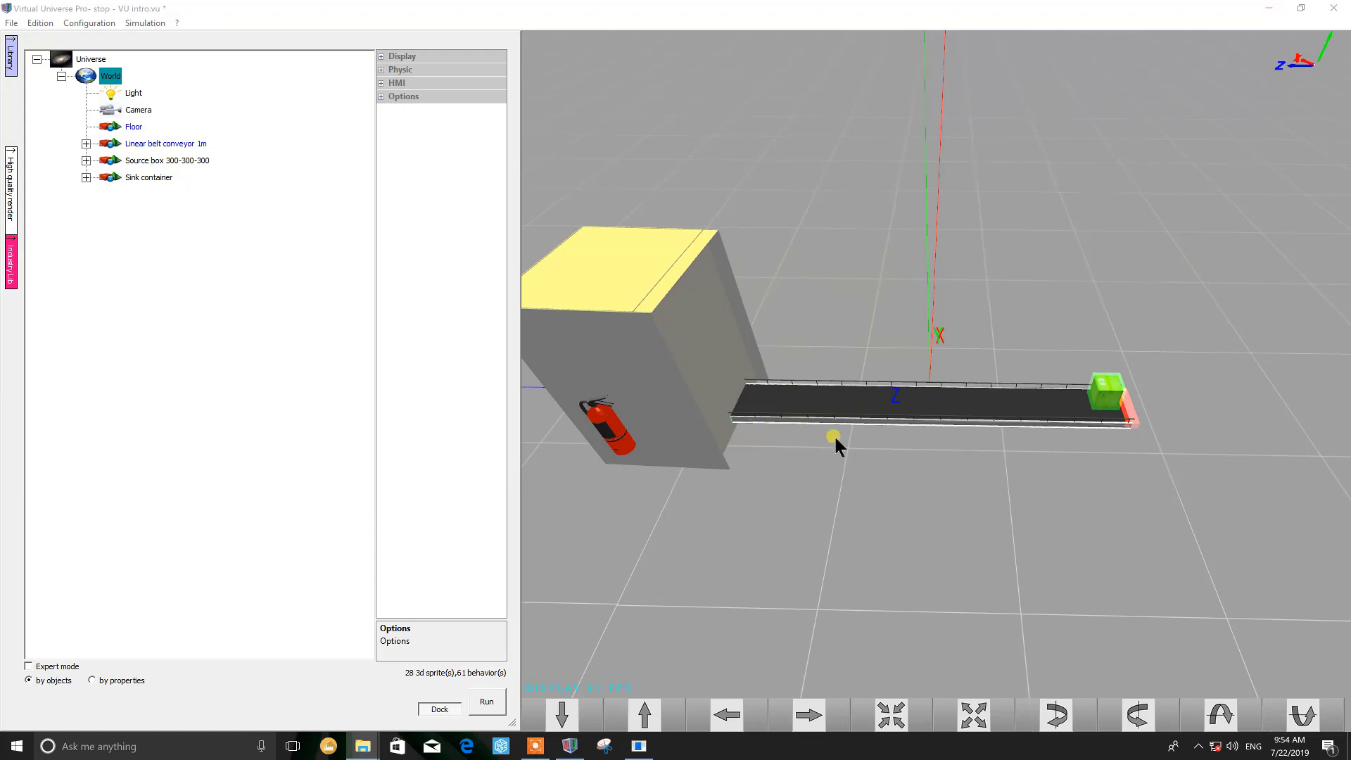
scroll(836, 438, down, 2)
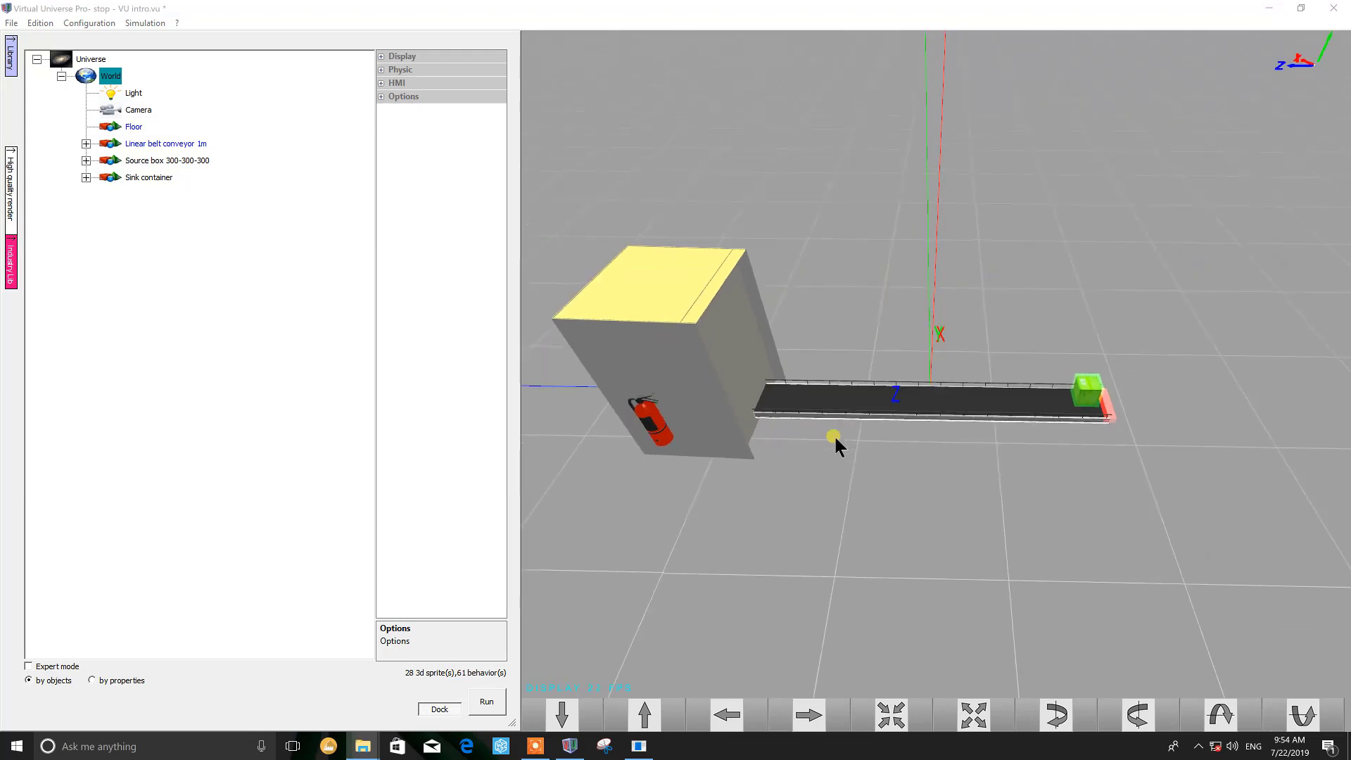
scroll(835, 440, down, 1)
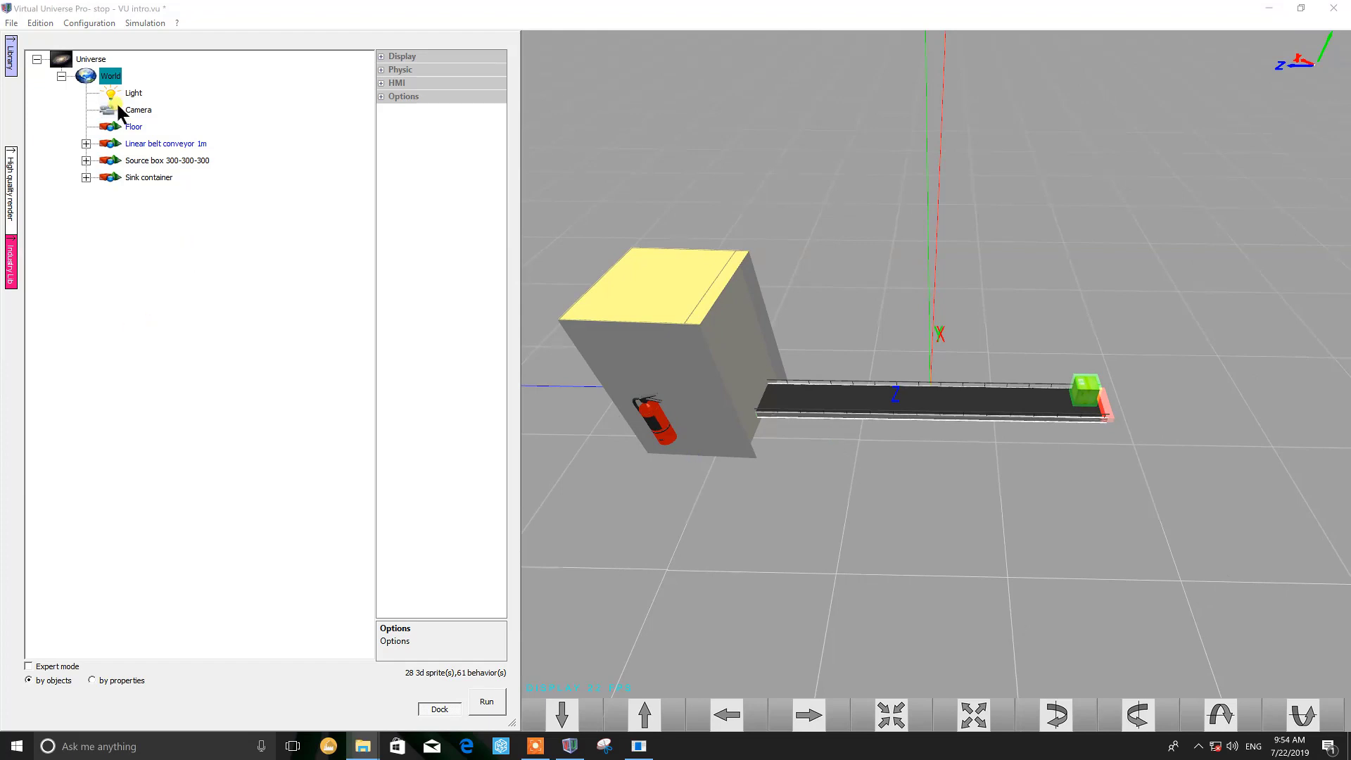
- Add a 3D sprite directly under the World object
right_click(113, 79)
mouse_move(144, 89)
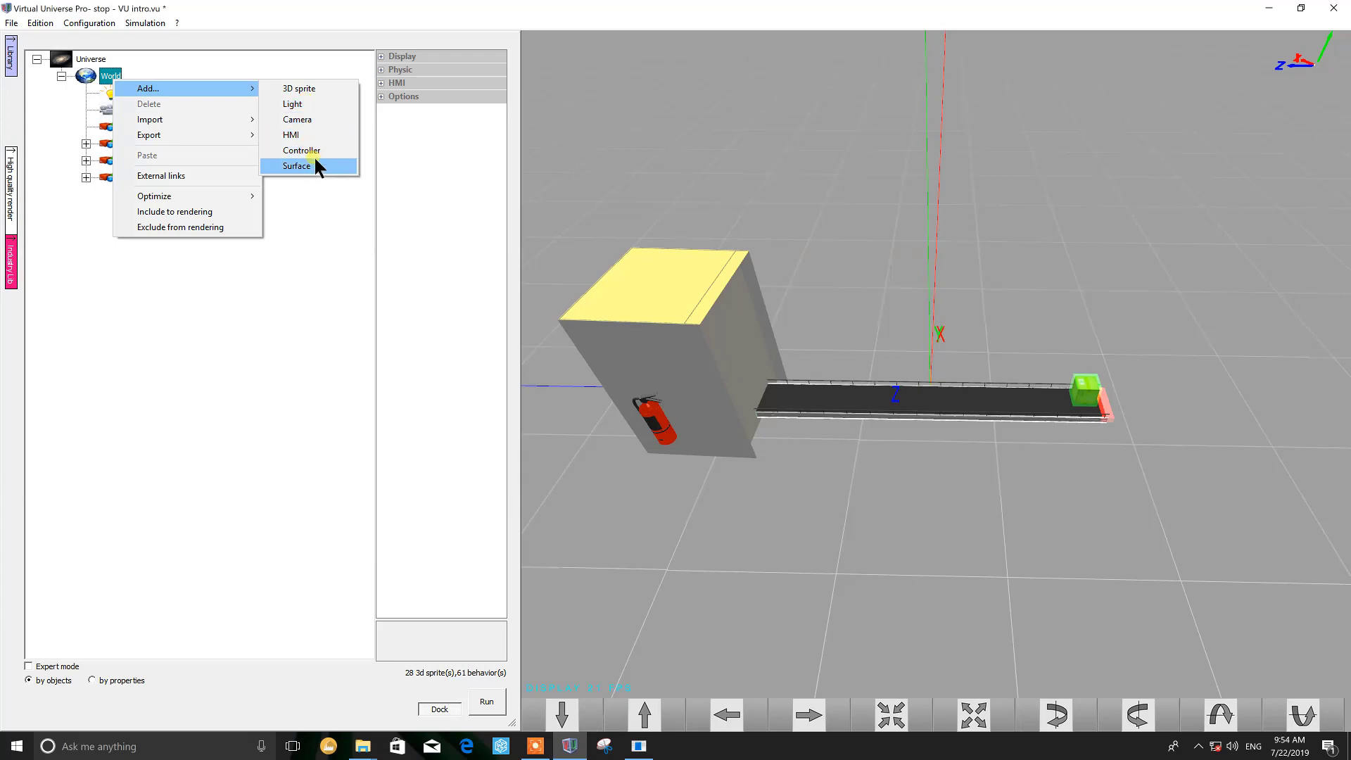
click(314, 90)
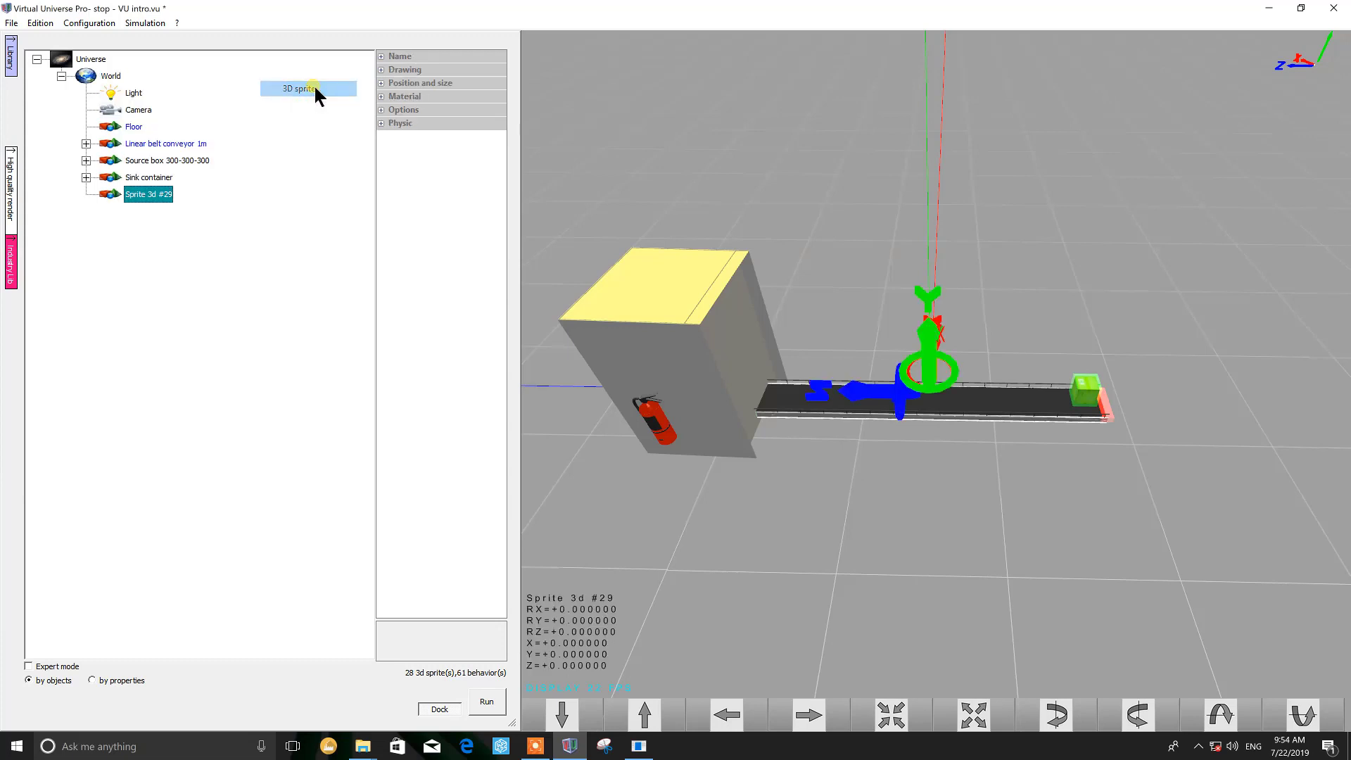
- Add a new behavior to the new 3D sprite and move the behavior type chooser aside
right_click(135, 194)
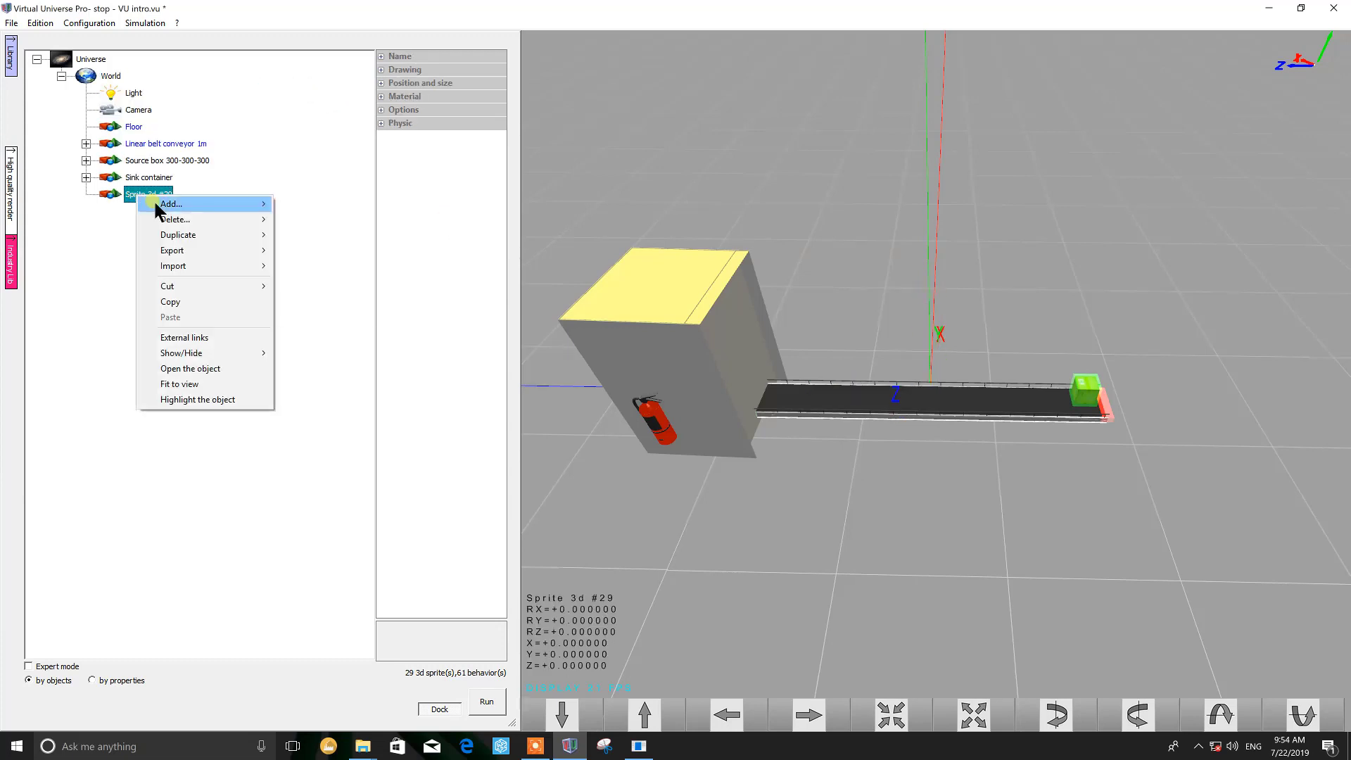
mouse_move(153, 200)
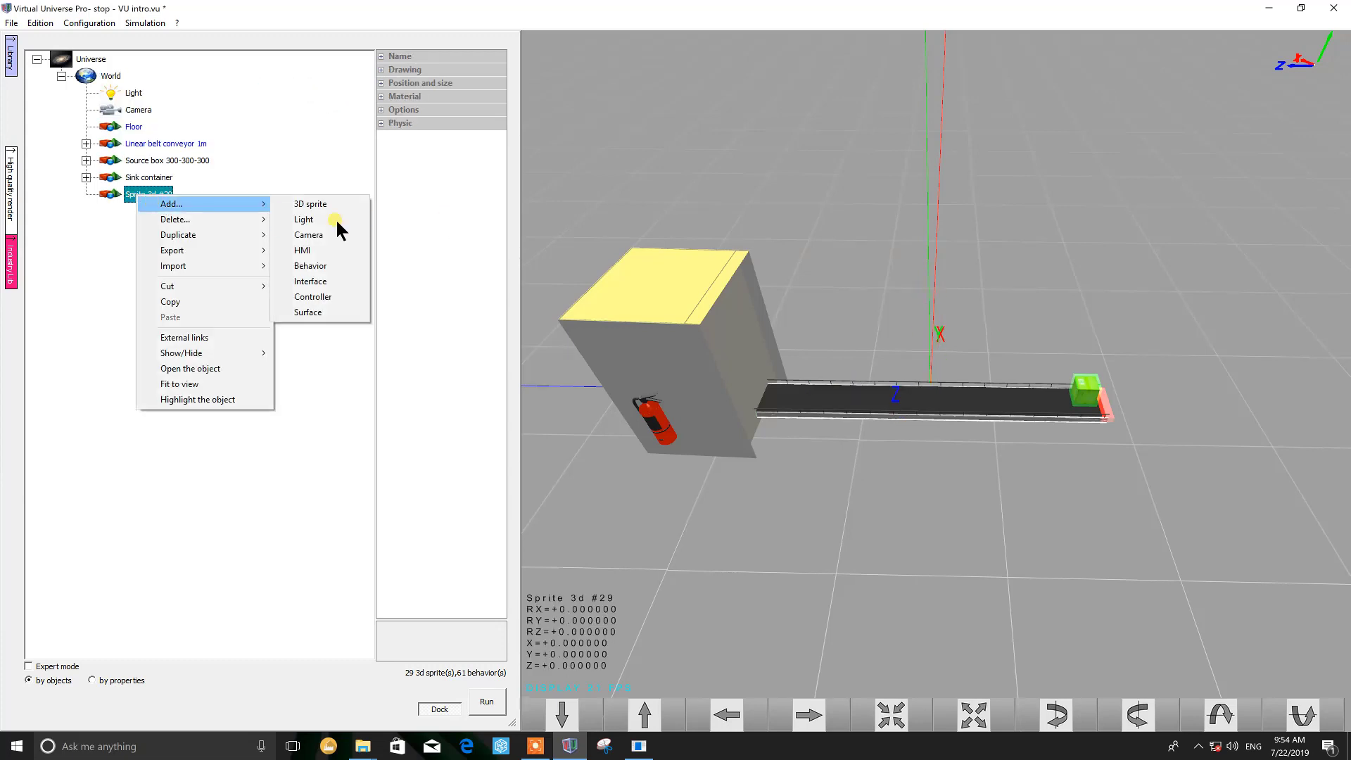
click(328, 268)
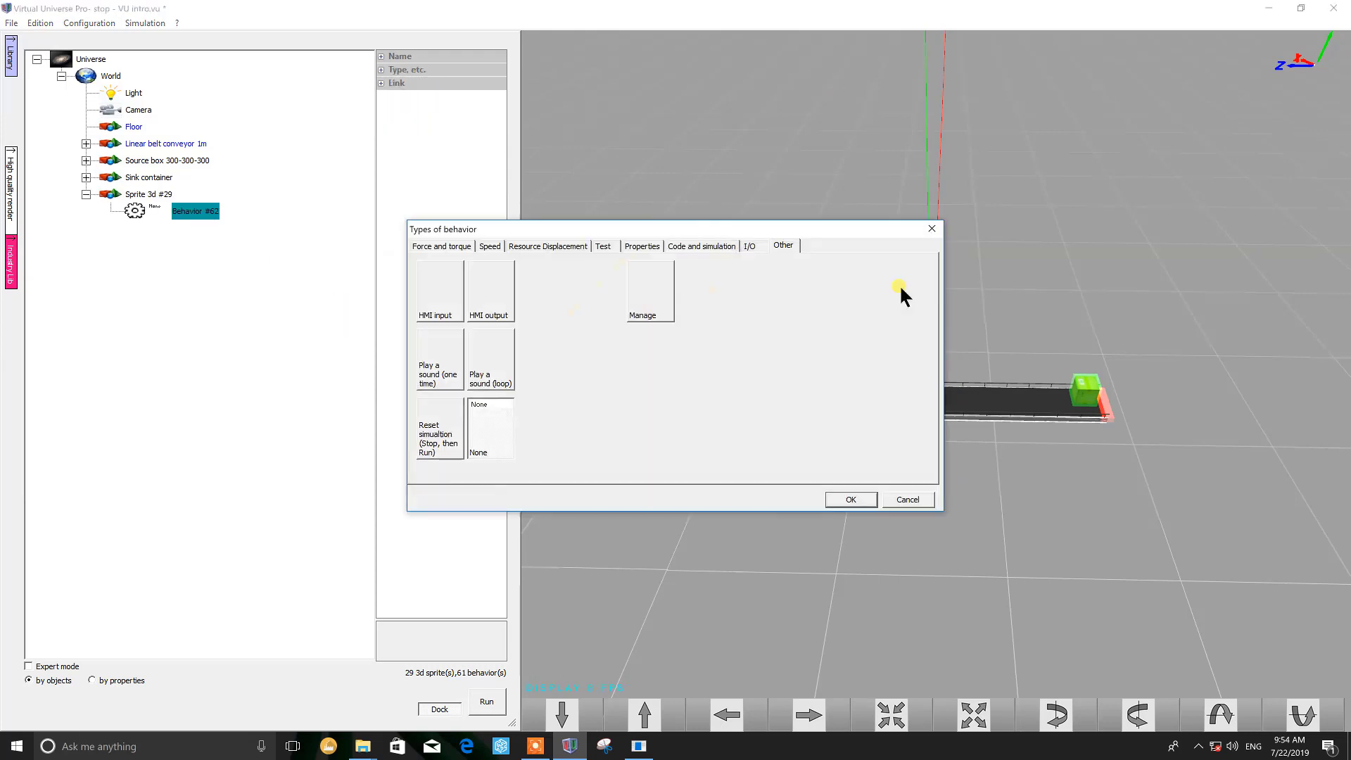
drag(808, 226, 964, 277)
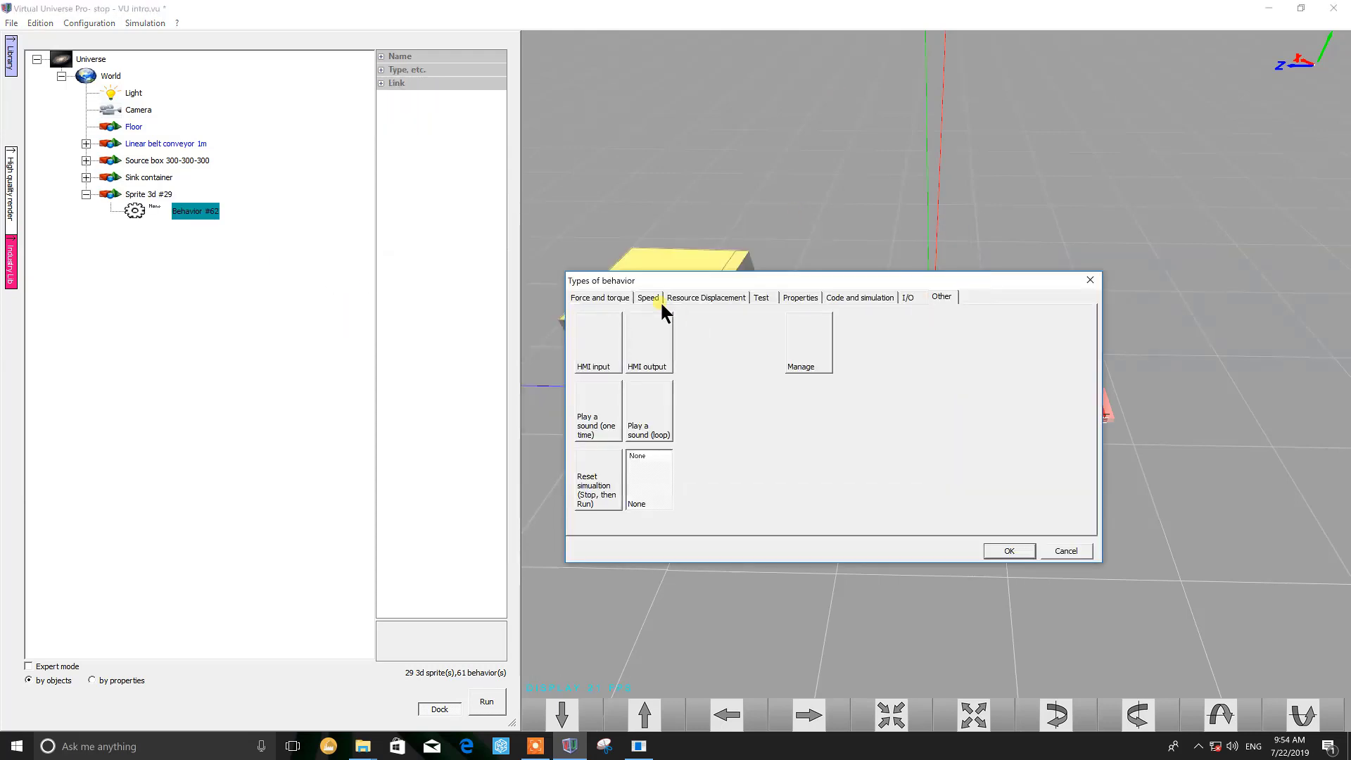
- Examine the behavior types offered in each category, from Force and torque through Code and simulation and I/O to Other
click(610, 298)
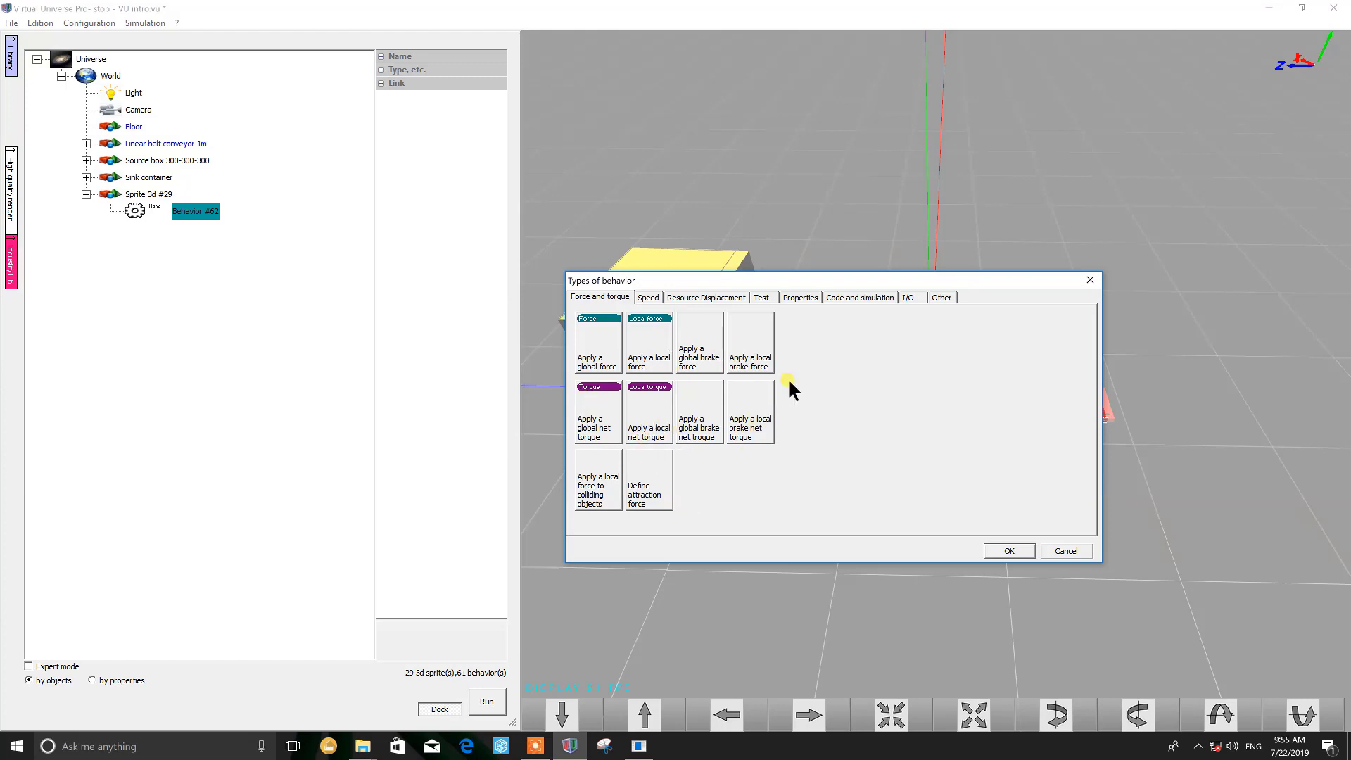
click(648, 298)
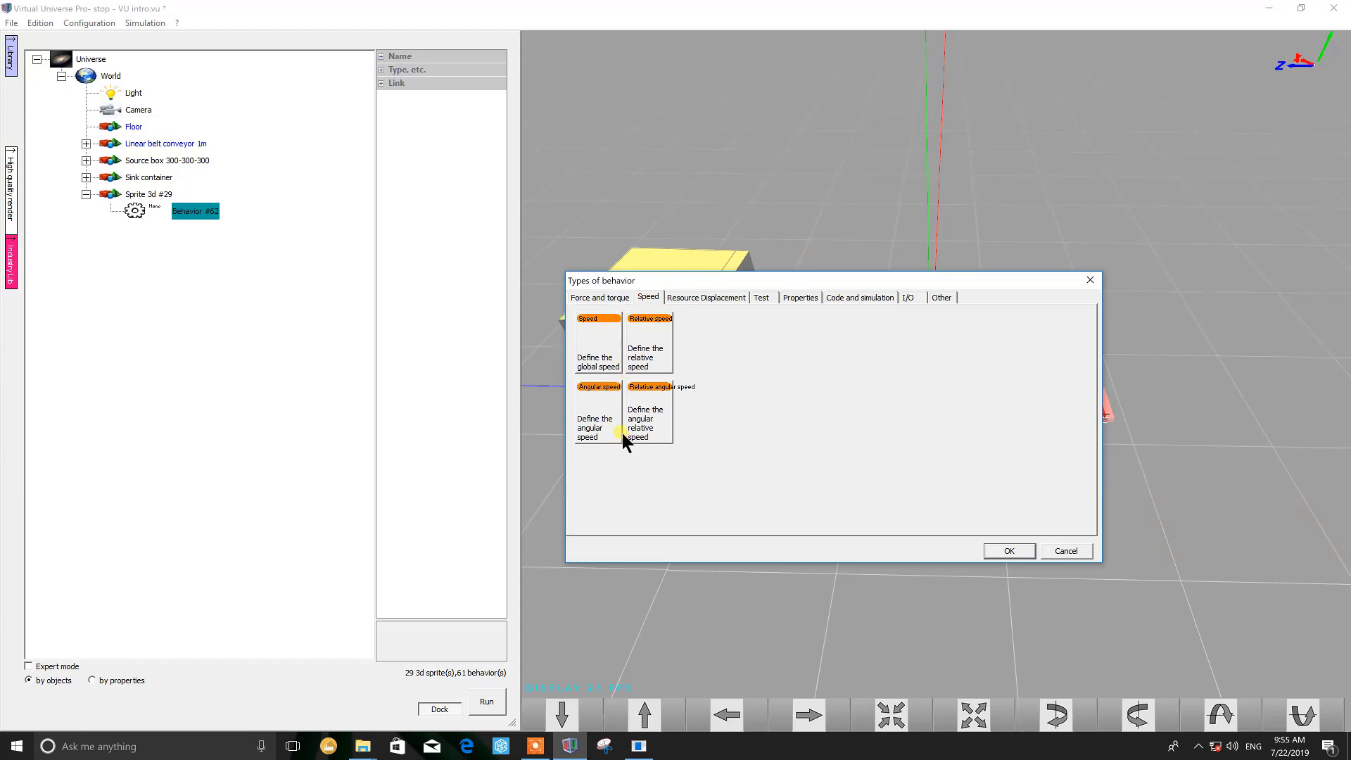
click(686, 298)
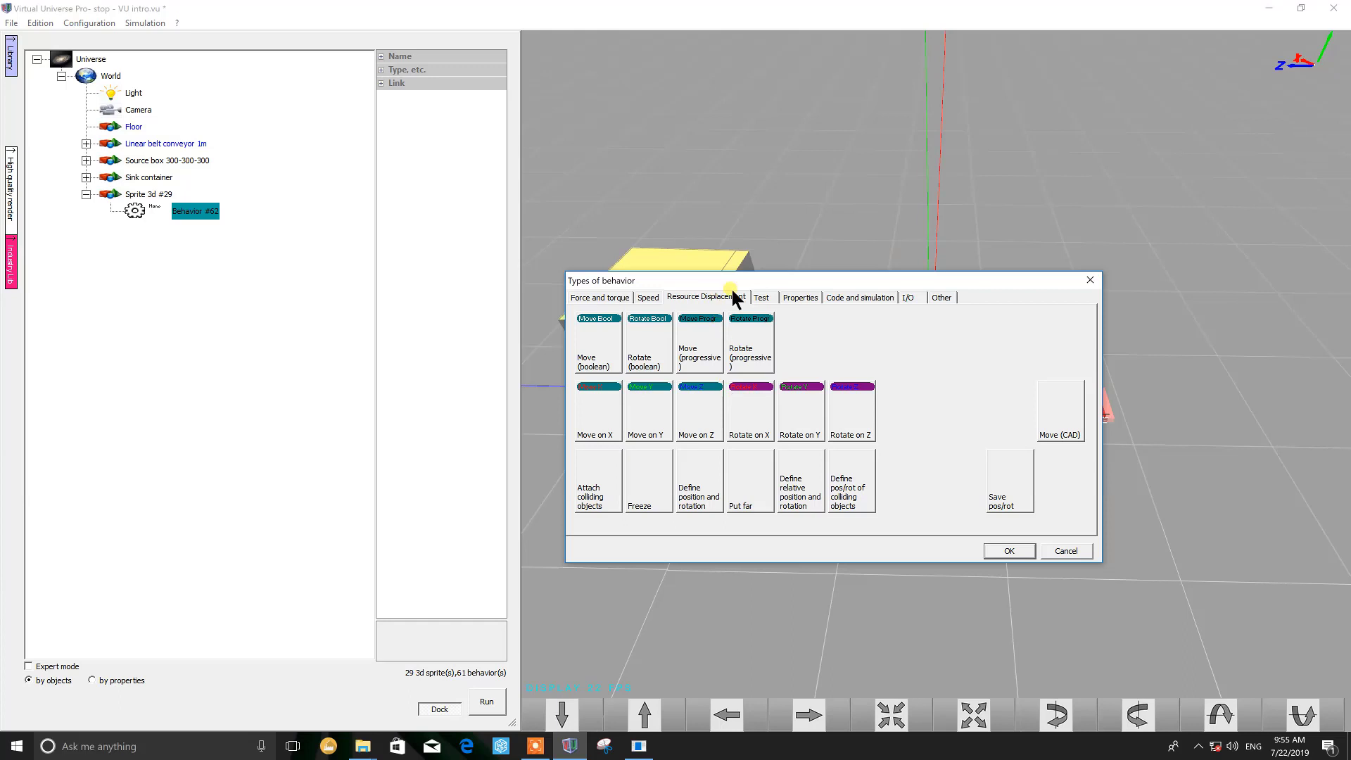
click(762, 297)
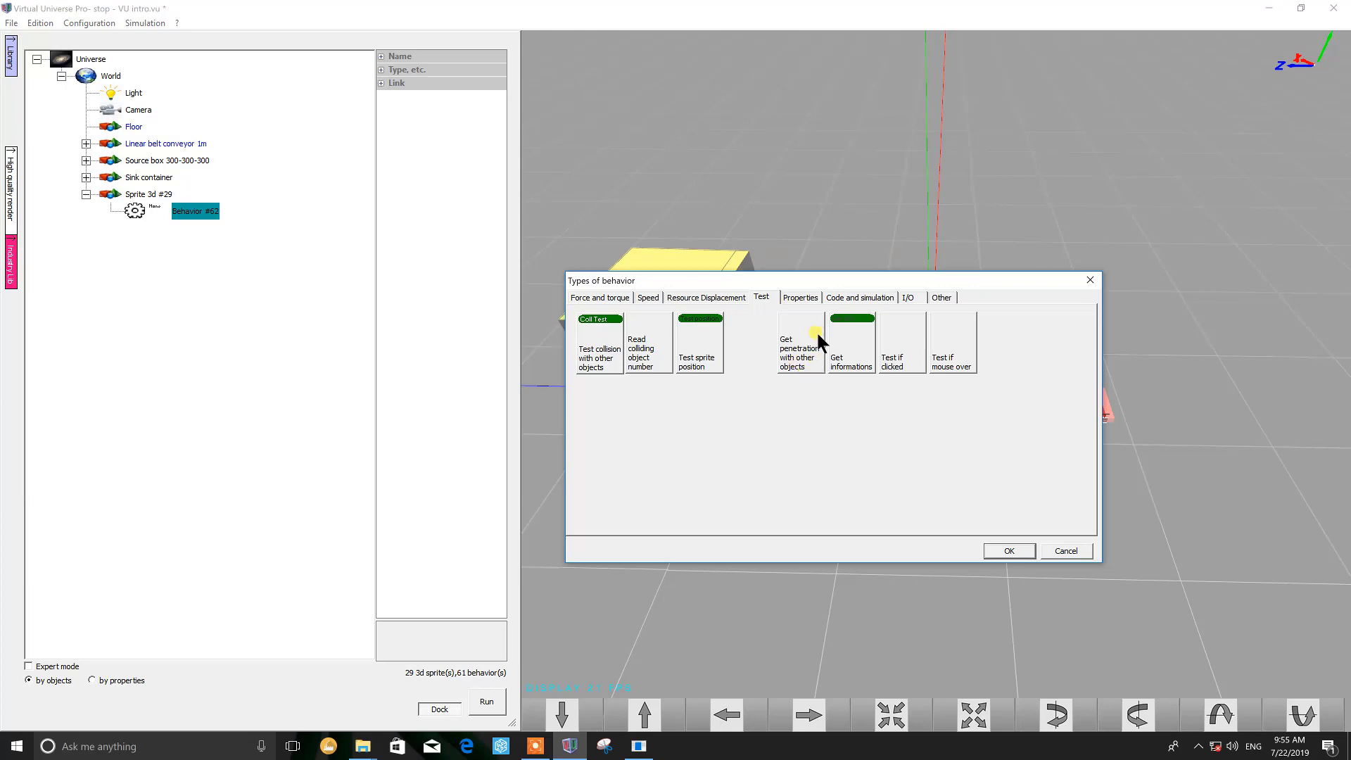
click(801, 297)
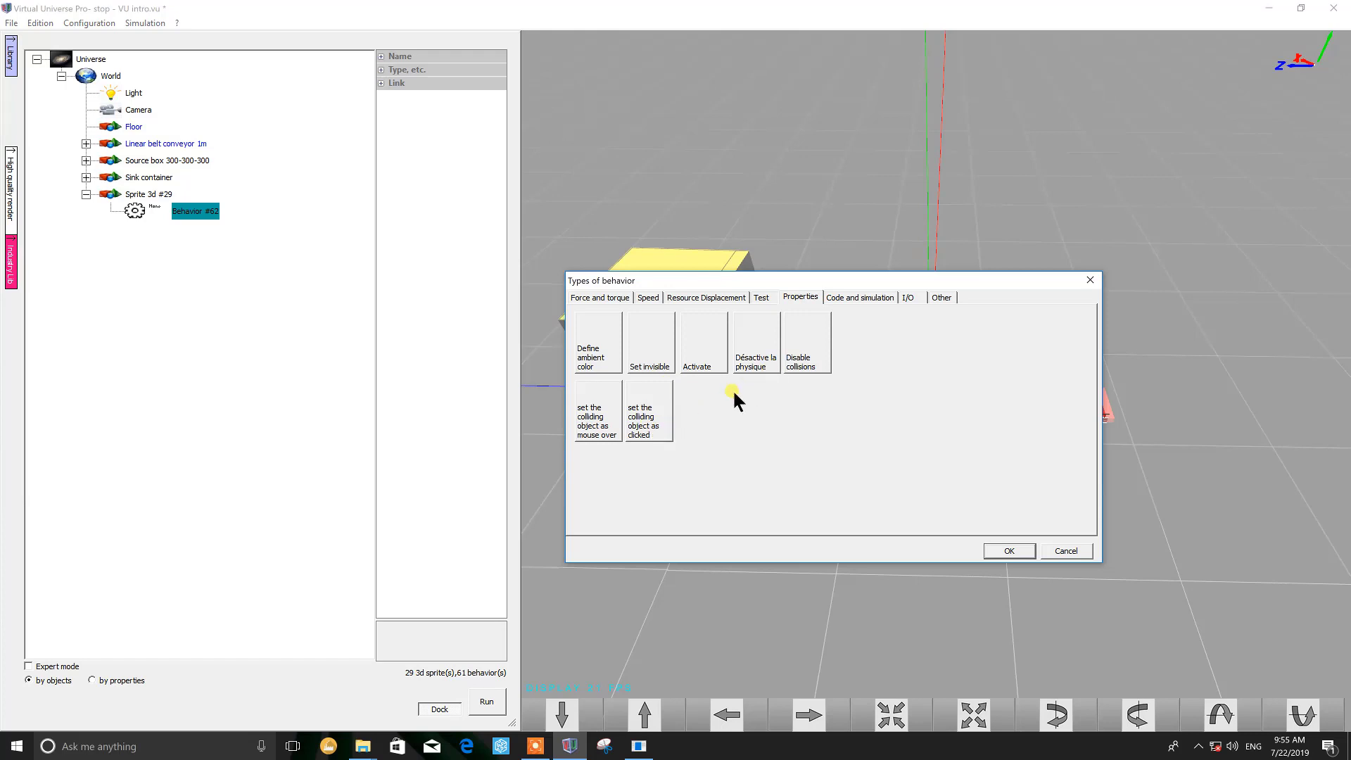
click(860, 295)
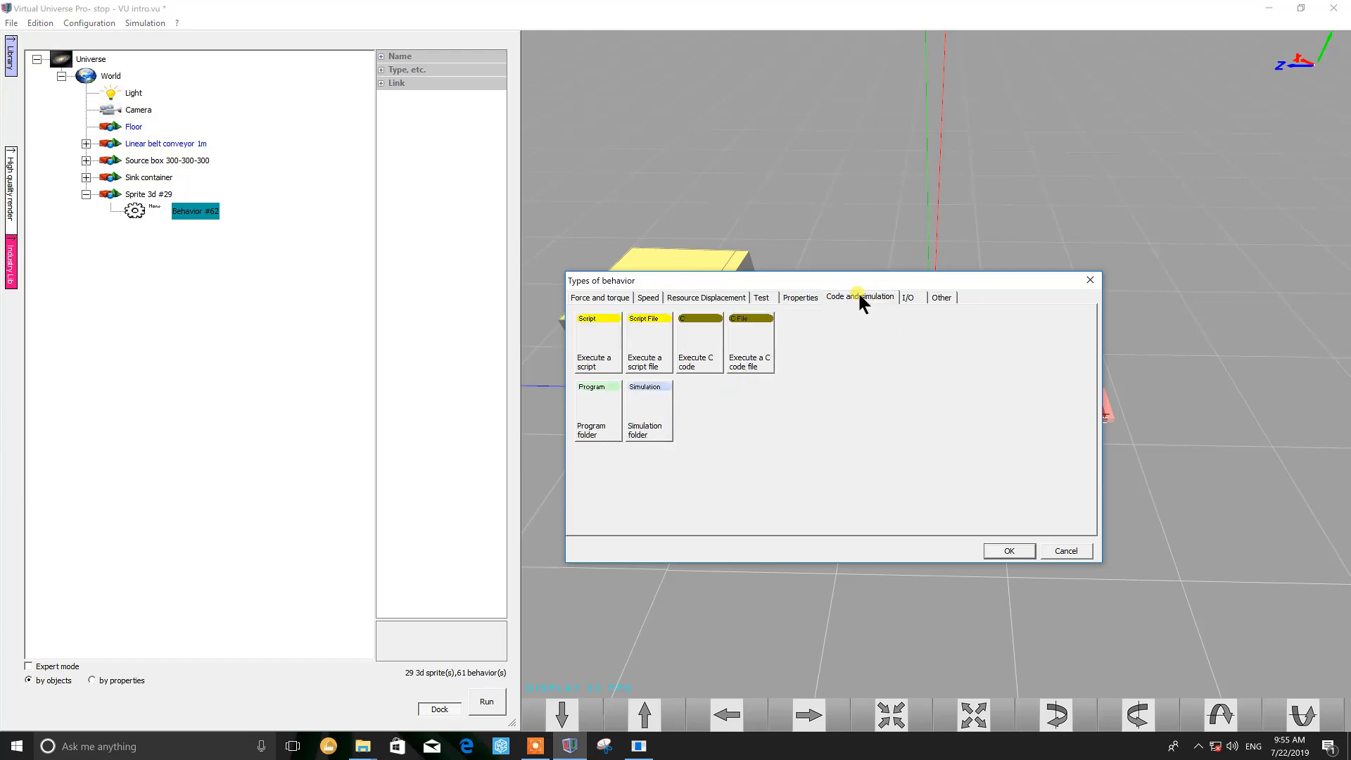
click(908, 297)
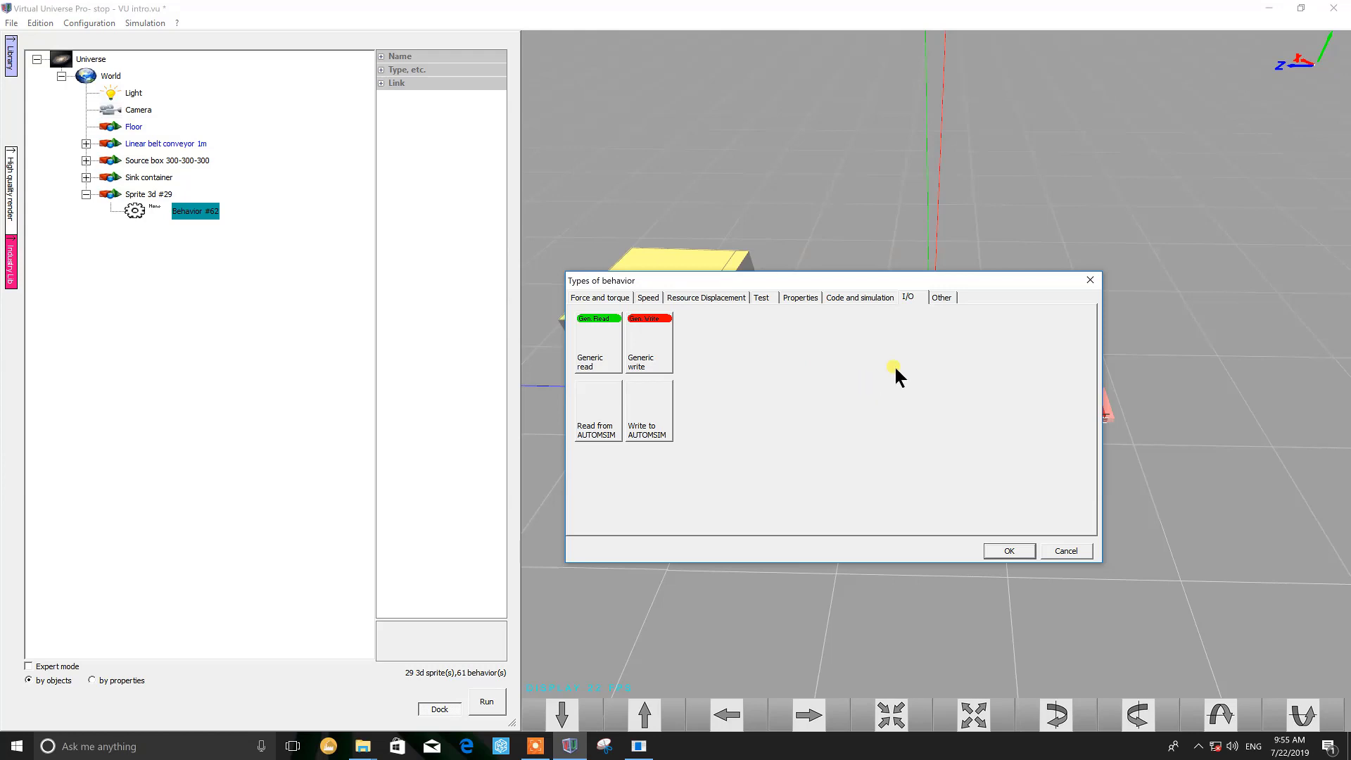
click(947, 295)
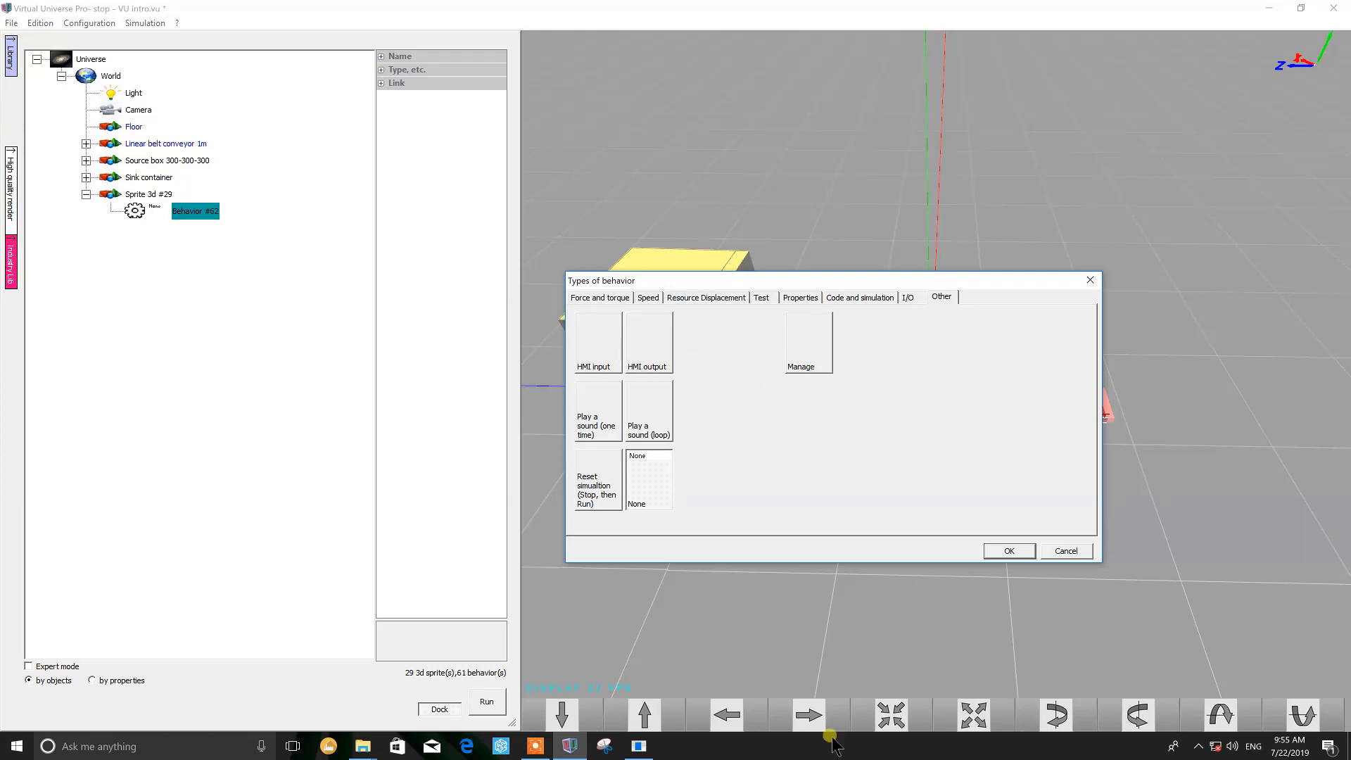
- Set the new behavior's type to Execute a script from the Code and simulation category
click(776, 296)
click(839, 294)
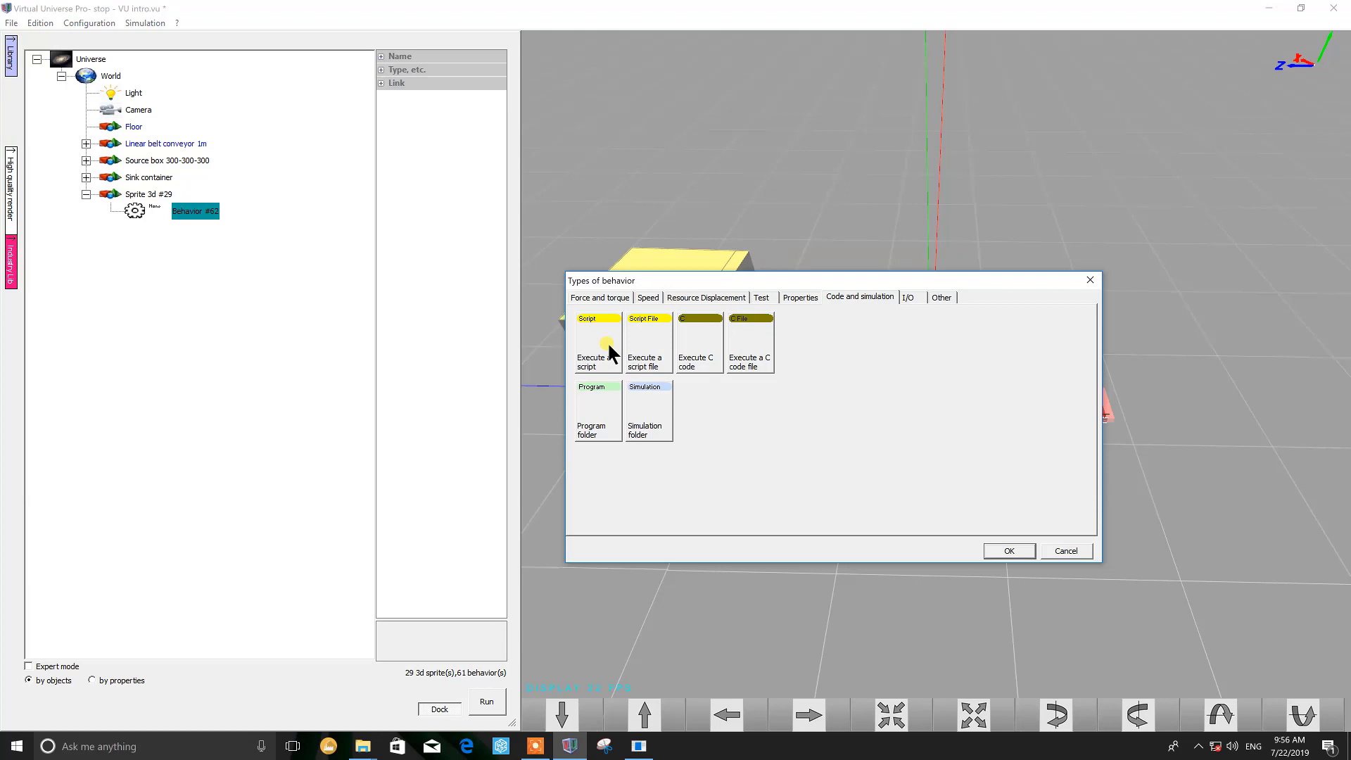
click(1008, 551)
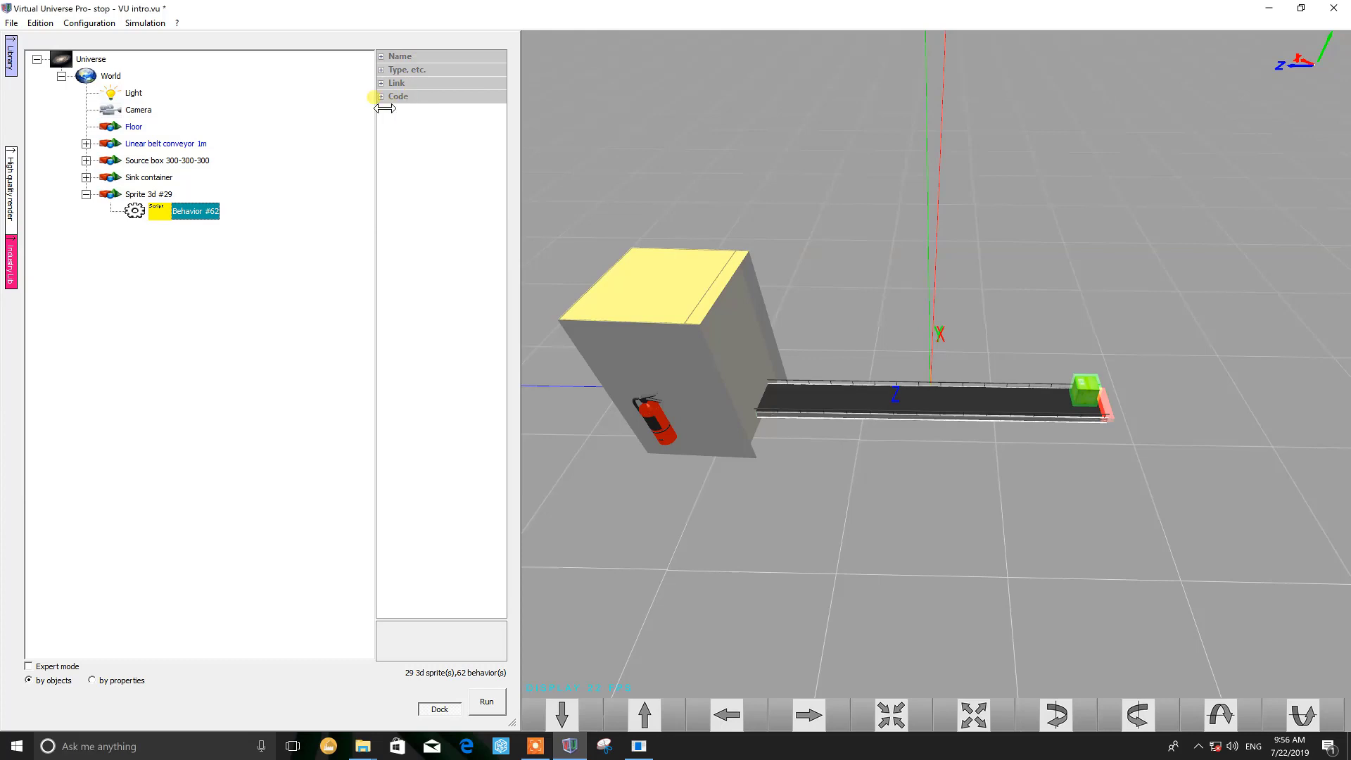
- Open the behavior's script for editing, examine the help on script functions and sprite parameters, and close the editor
click(381, 96)
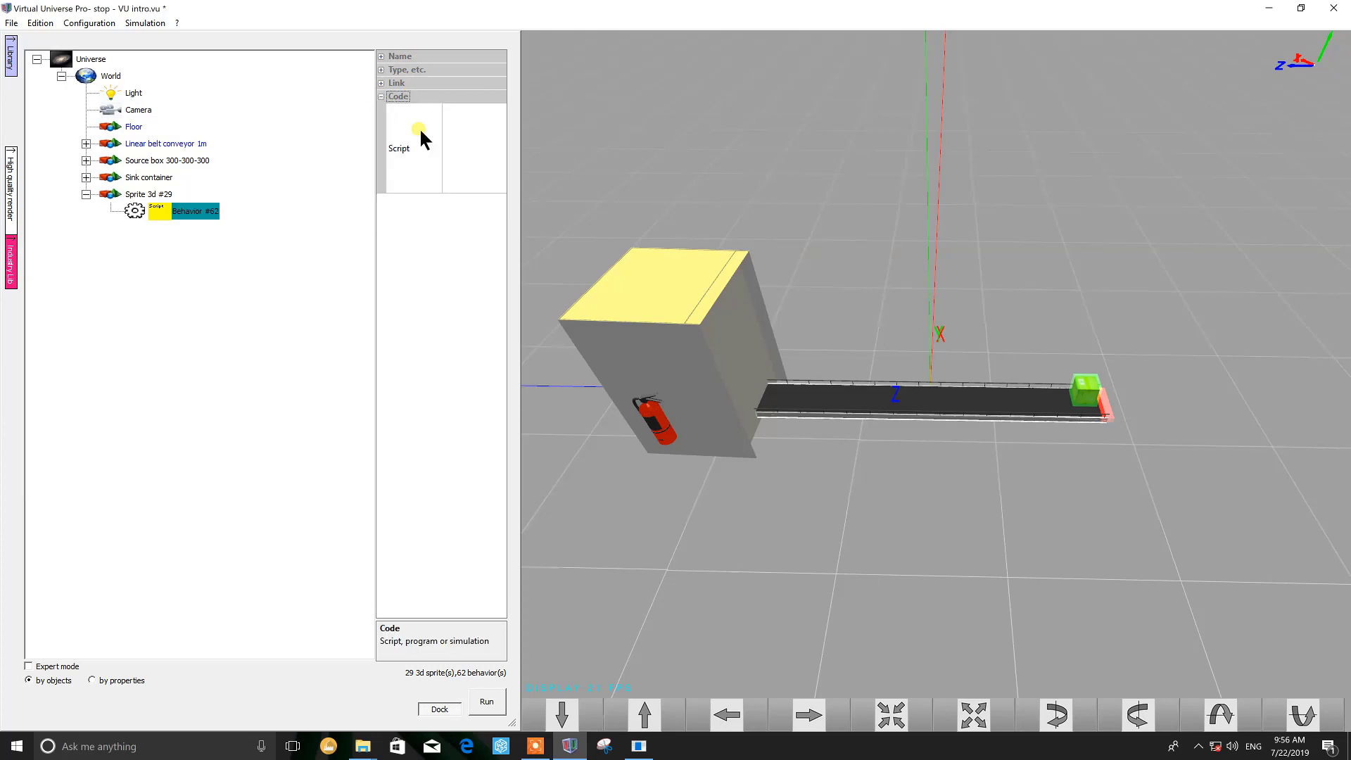
double_click(465, 153)
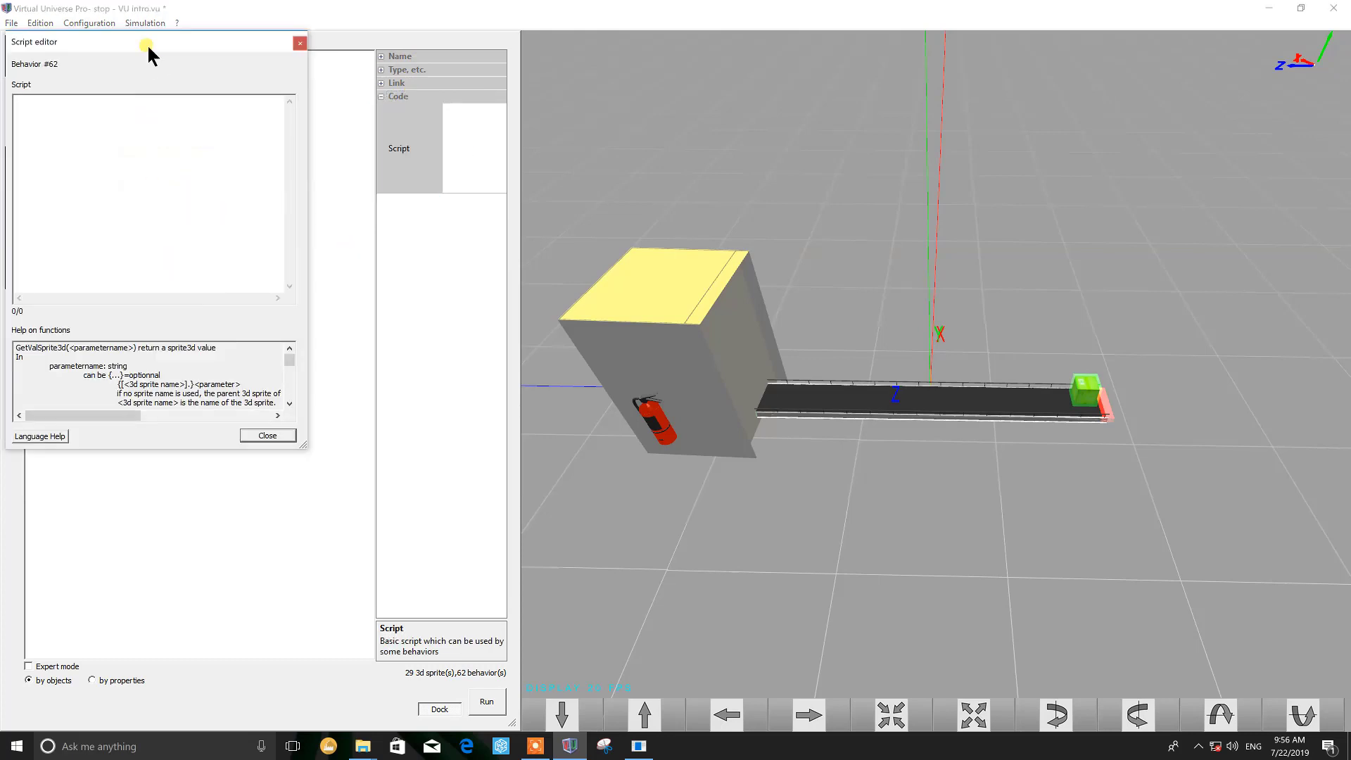
drag(147, 44, 761, 248)
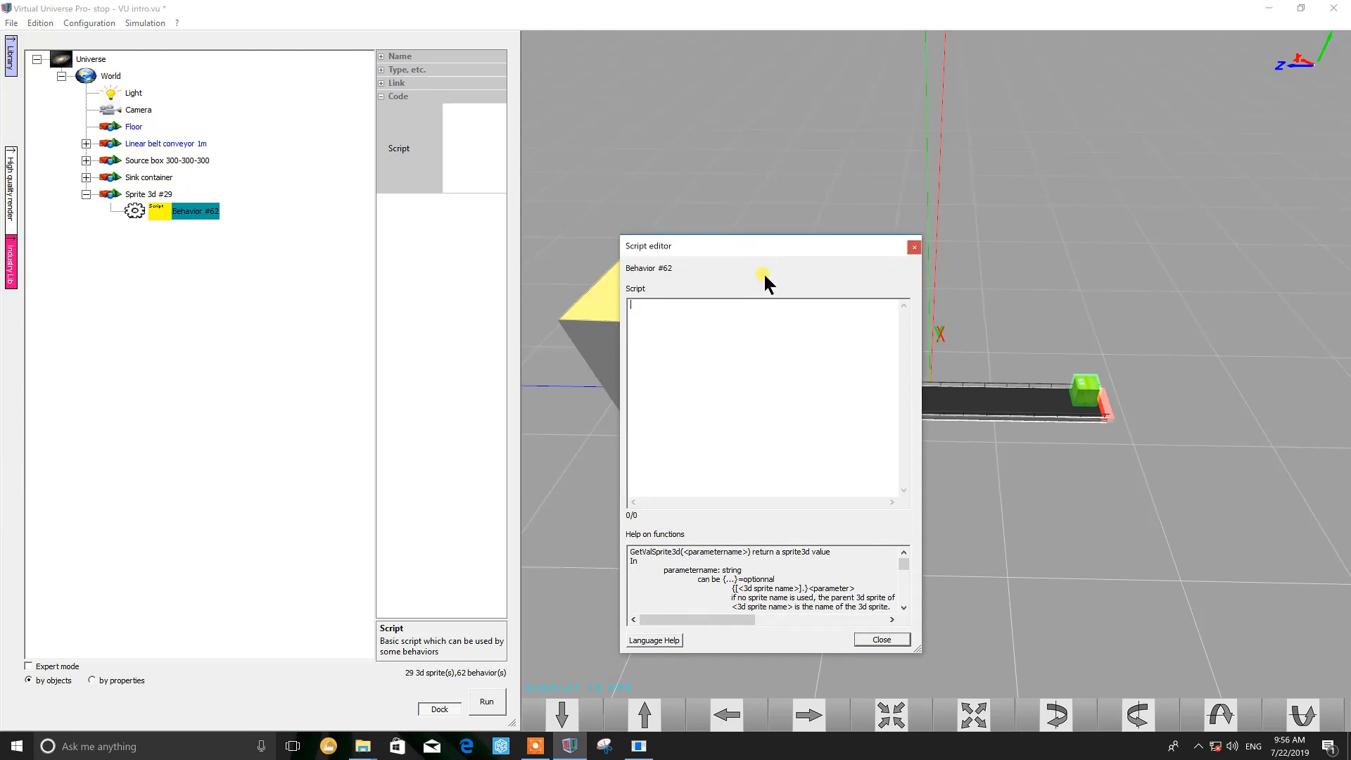
click(815, 370)
scroll(817, 566, down, 10)
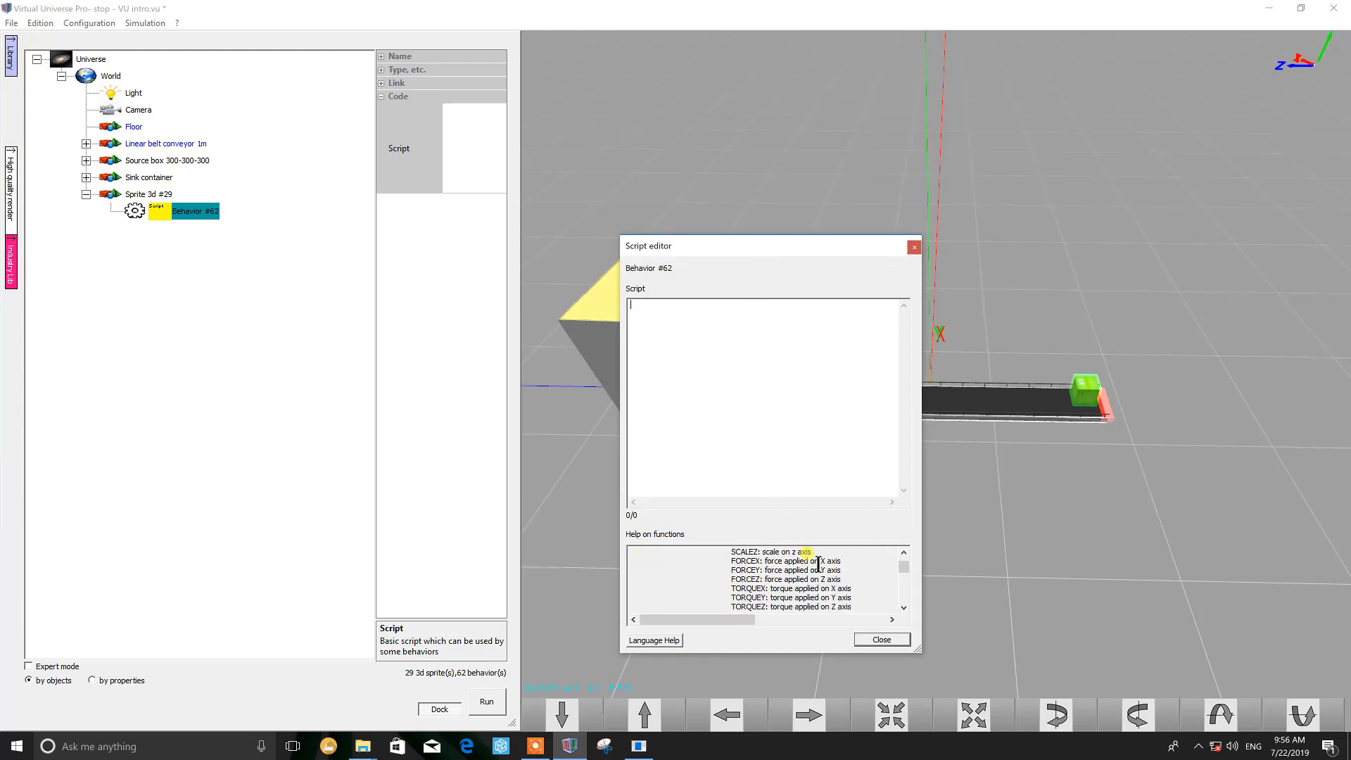
scroll(817, 565, up, 10)
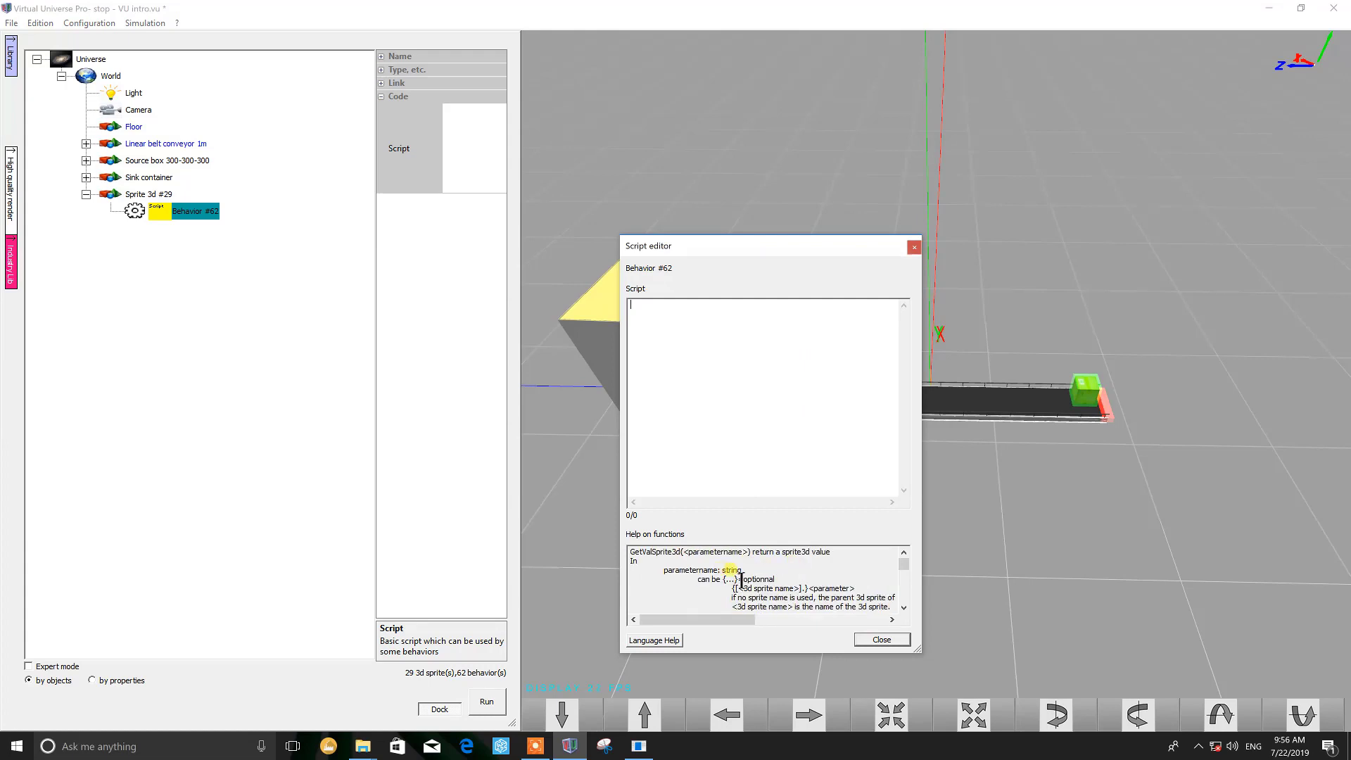
scroll(741, 580, down, 8)
scroll(788, 586, up, 8)
scroll(749, 569, down, 8)
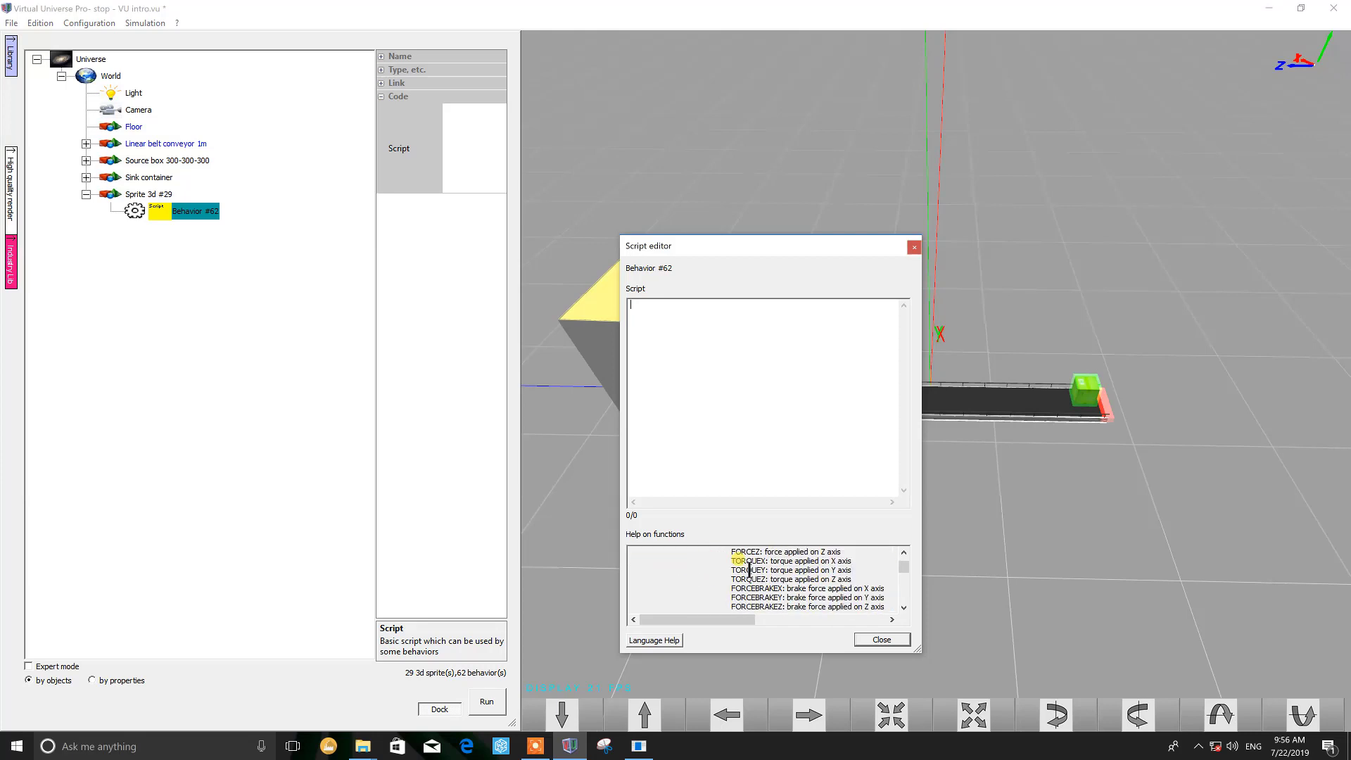
scroll(743, 563, up, 8)
scroll(704, 598, down, 3)
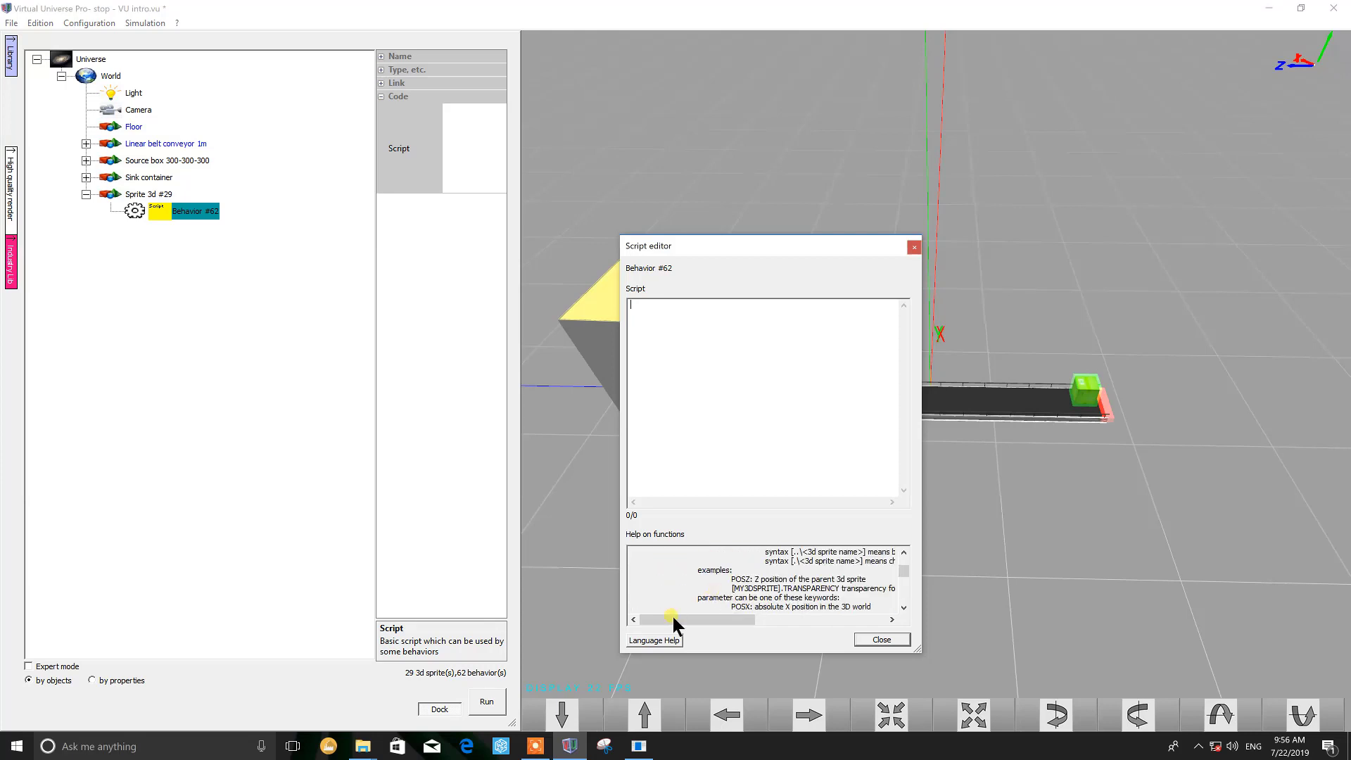
click(881, 638)
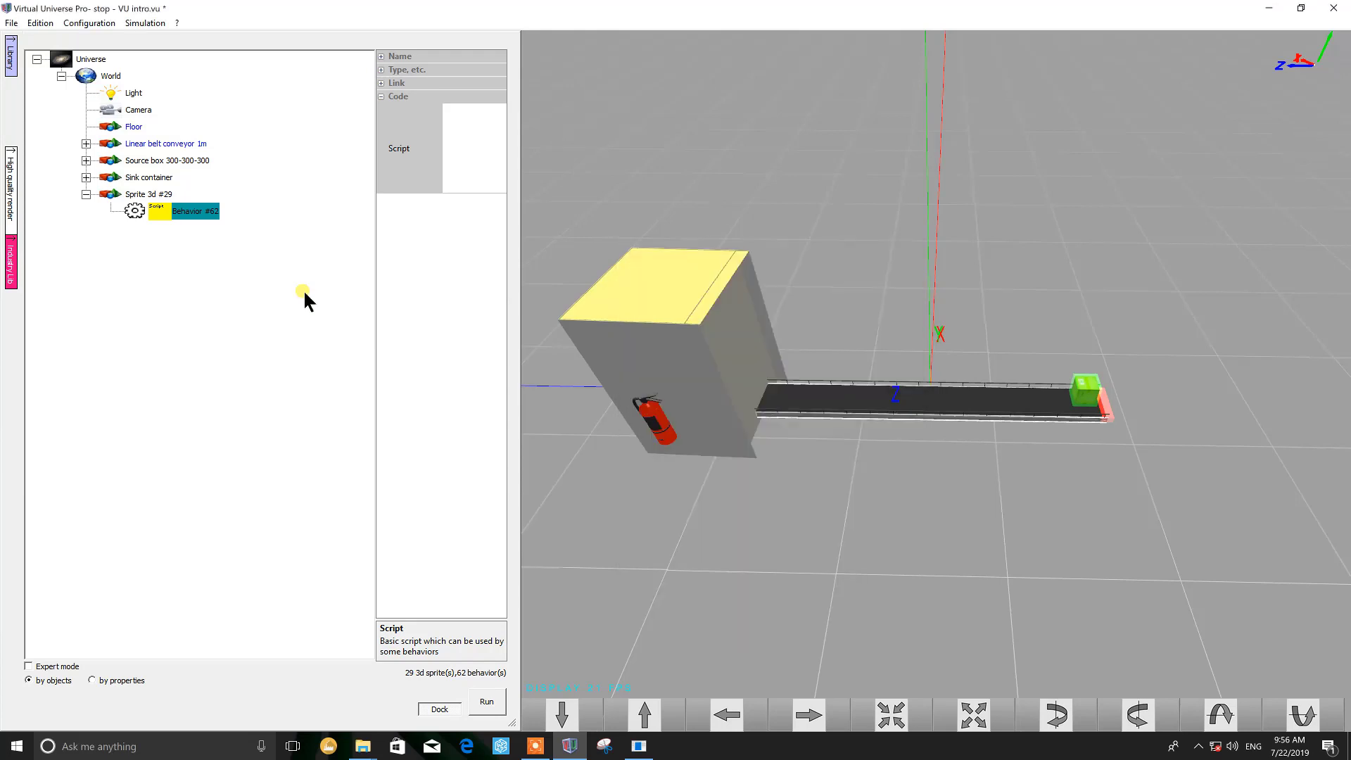
- Delete the script behavior from the new 3D sprite
click(192, 211)
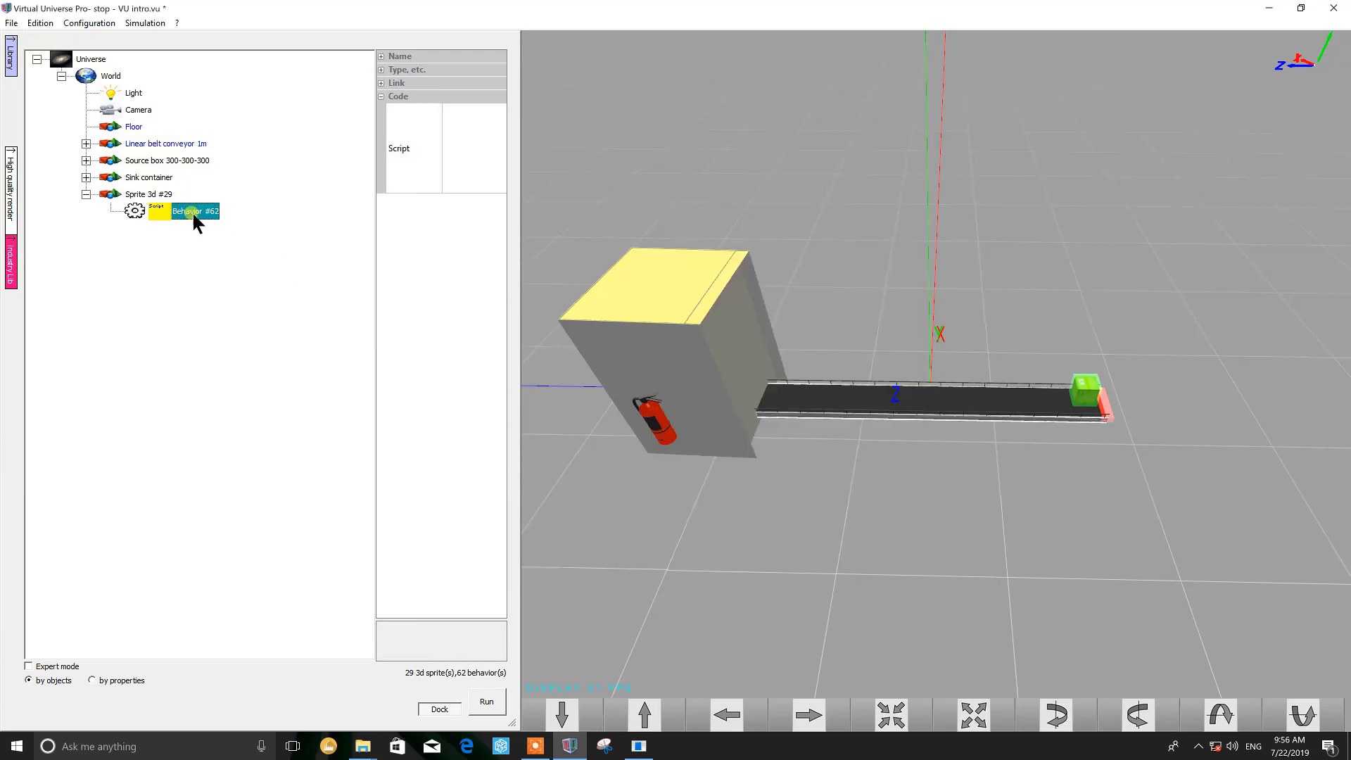
right_click(192, 210)
click(245, 223)
- Delete the 3D sprite added under the World object
right_click(146, 198)
click(103, 230)
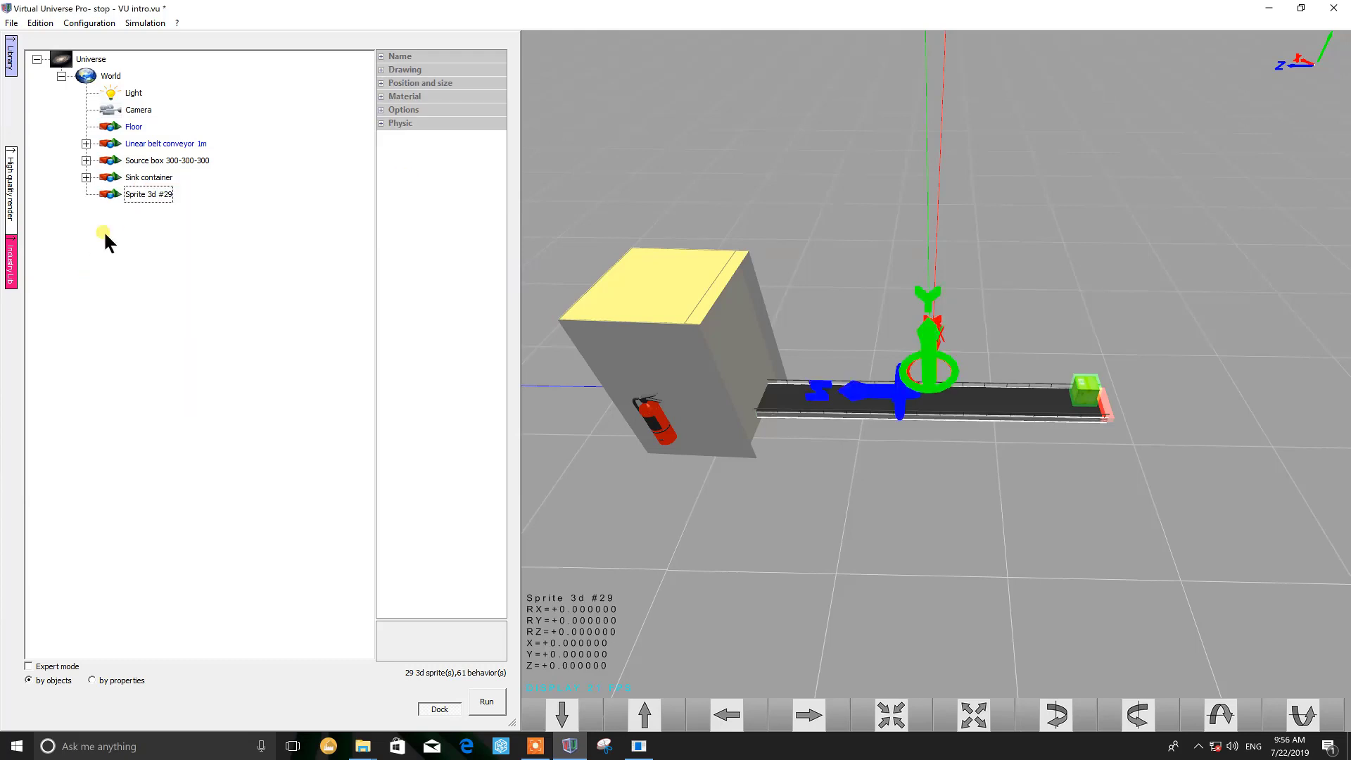
right_click(125, 198)
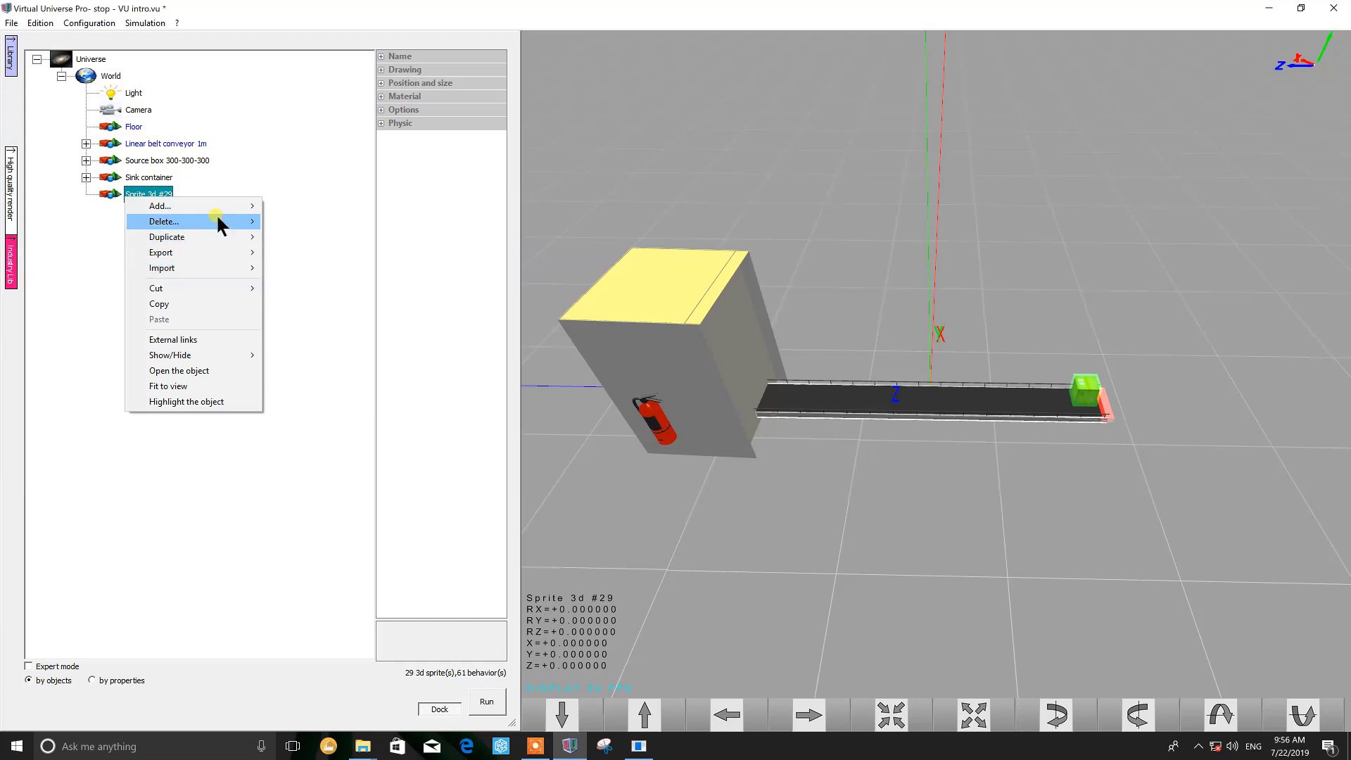
click(272, 222)
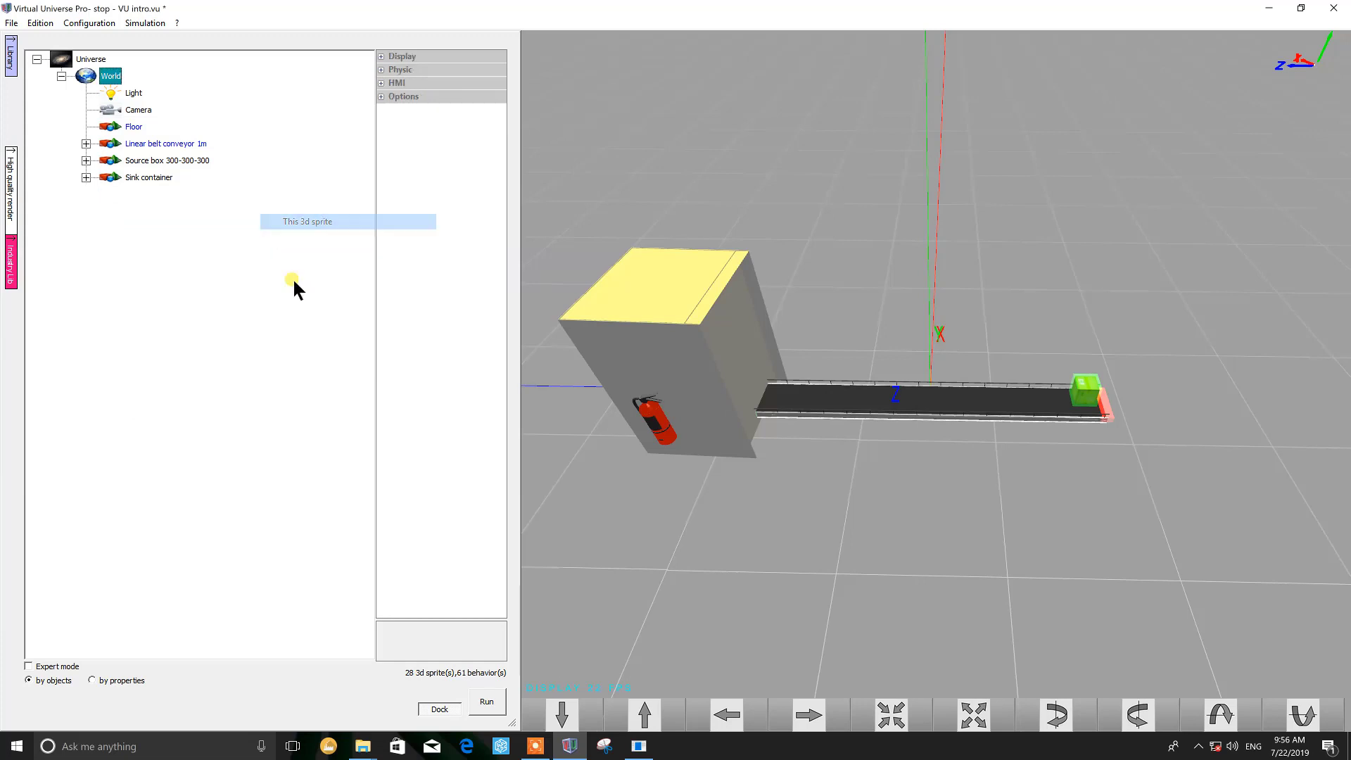
click(328, 327)
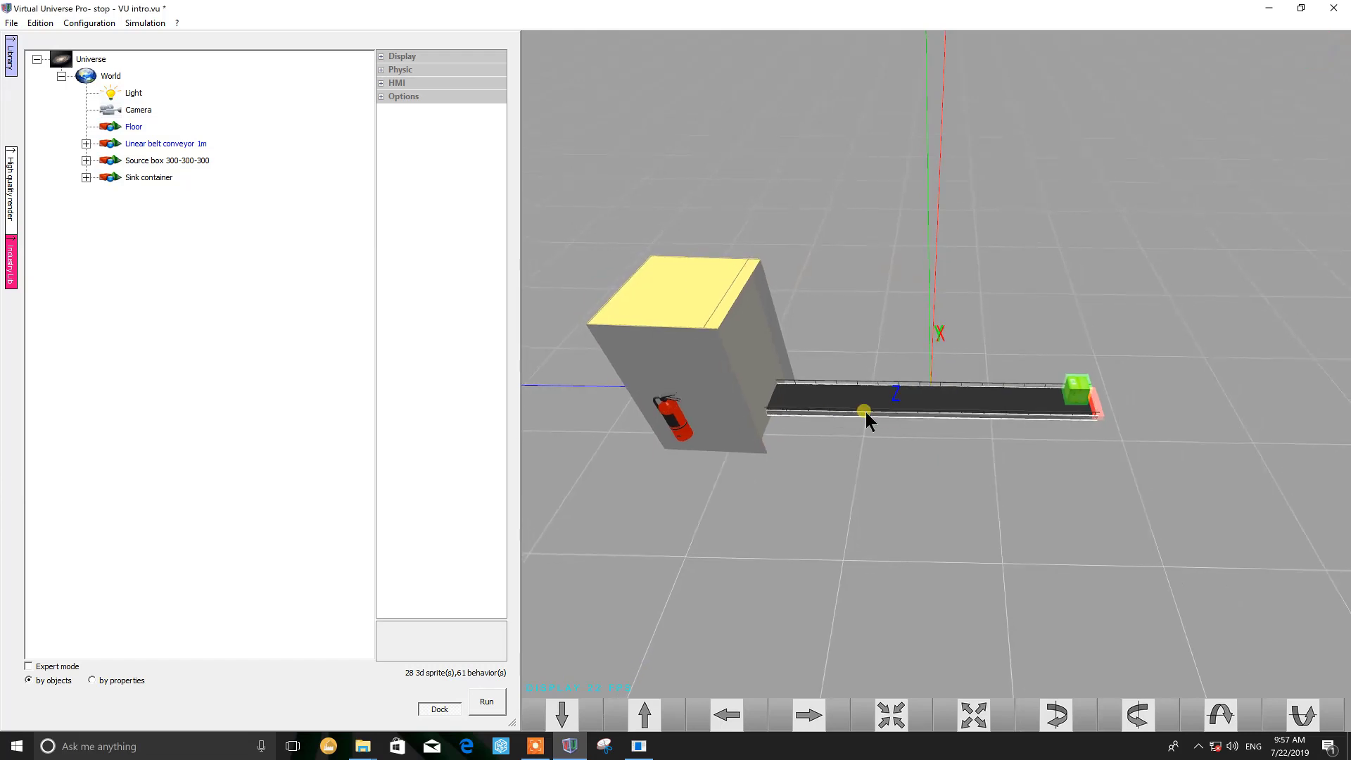
scroll(865, 411, up, 3)
scroll(760, 431, down, 3)
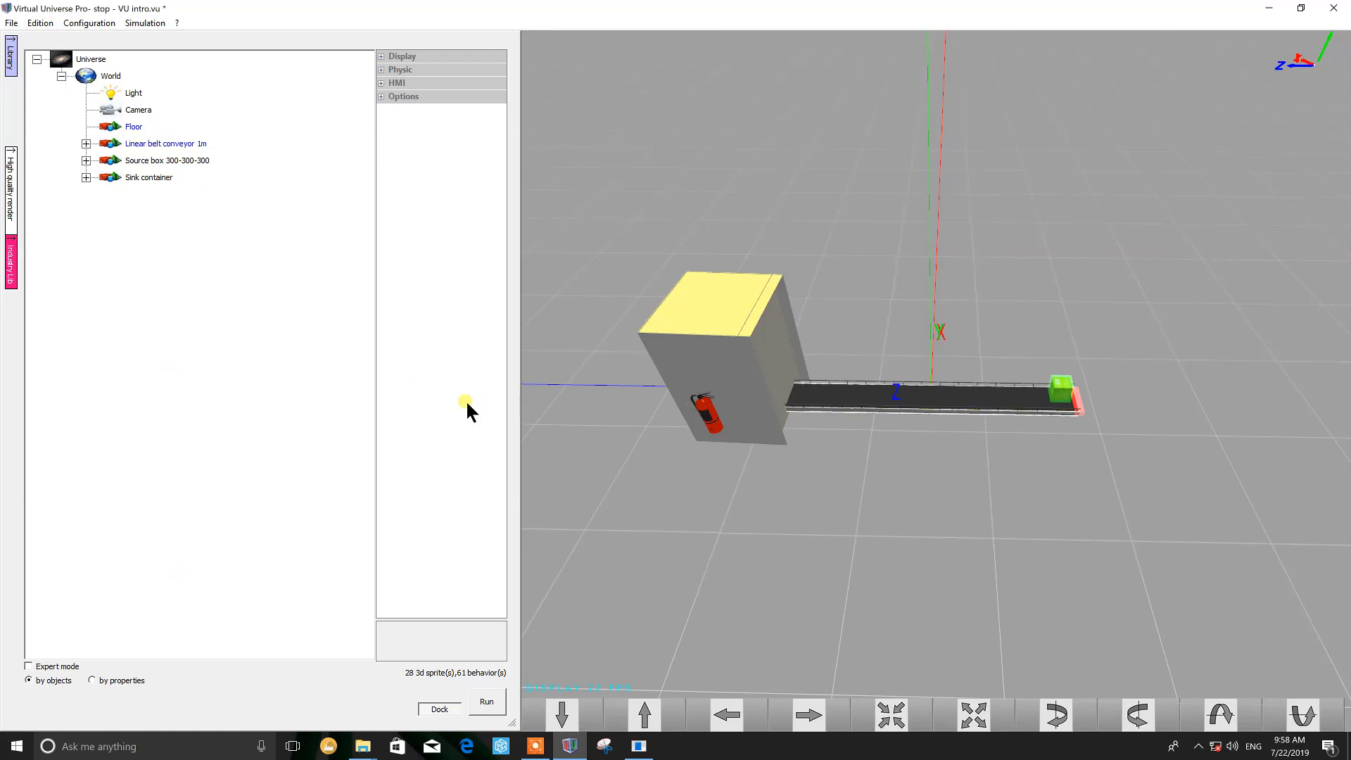
- Select the speed behavior of the conveyor motor inside Linear belt conveyor 1m
click(936, 401)
click(145, 153)
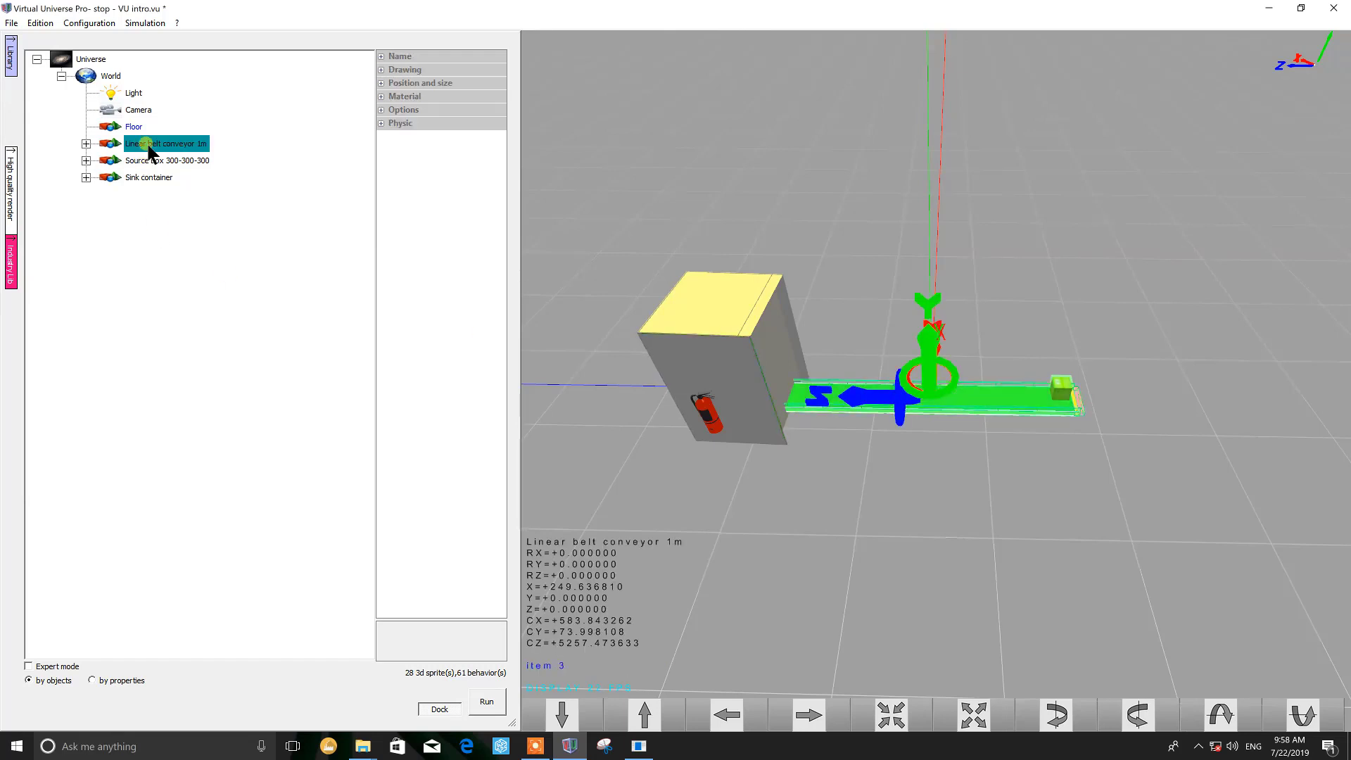
click(136, 149)
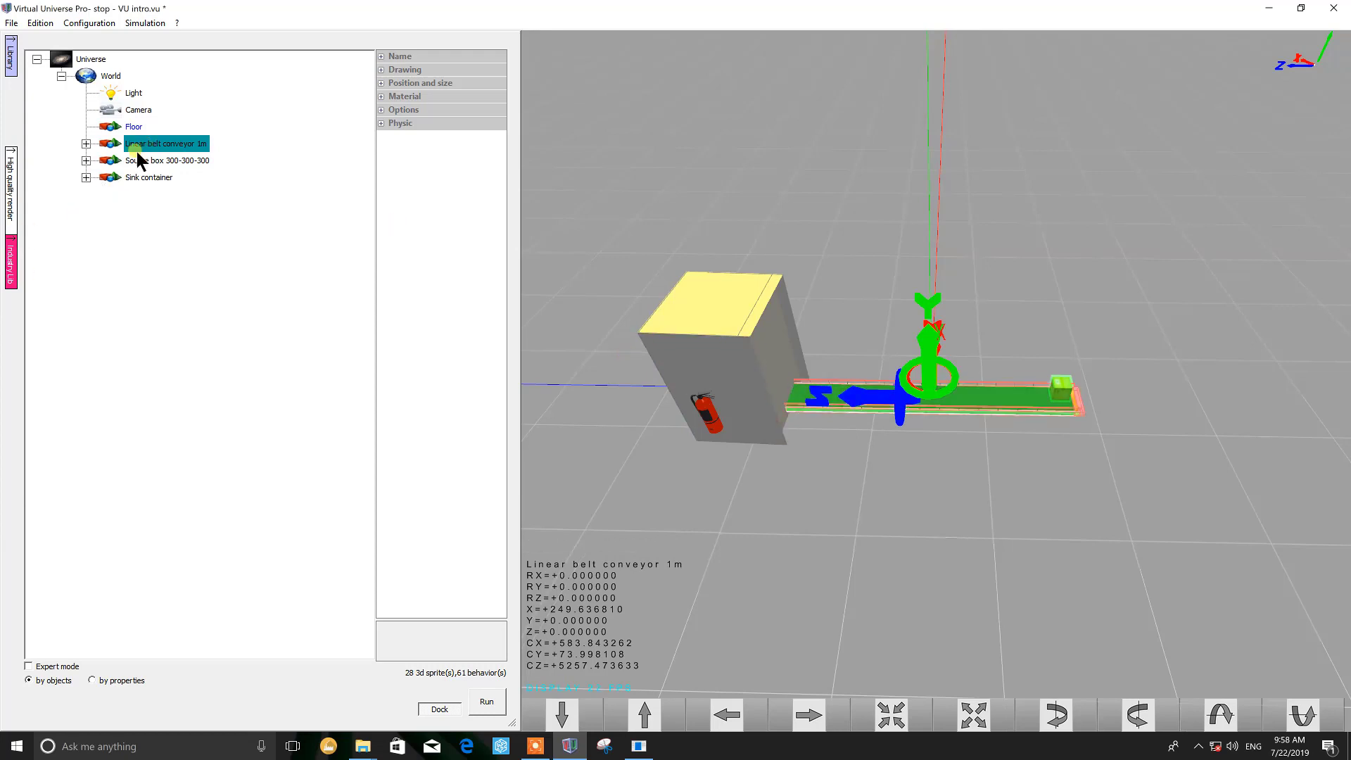
click(86, 144)
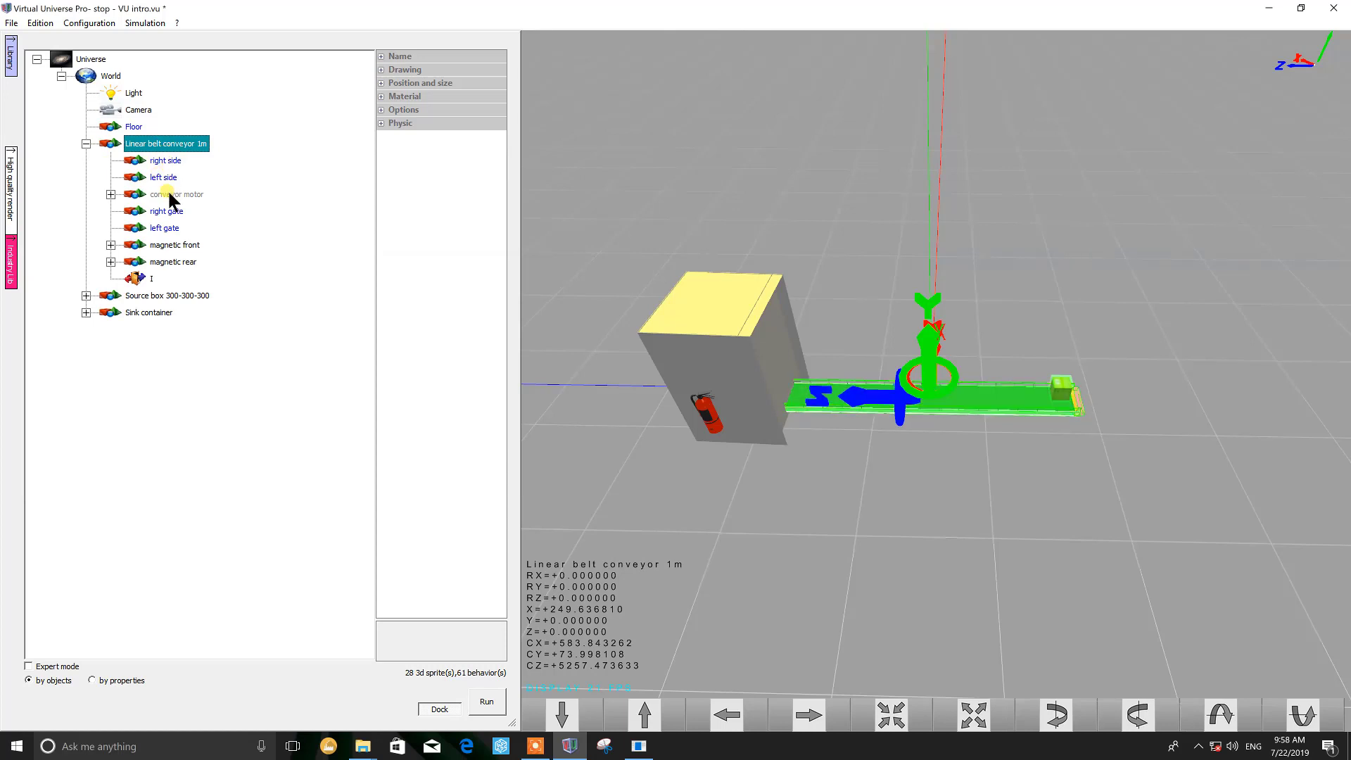
click(111, 195)
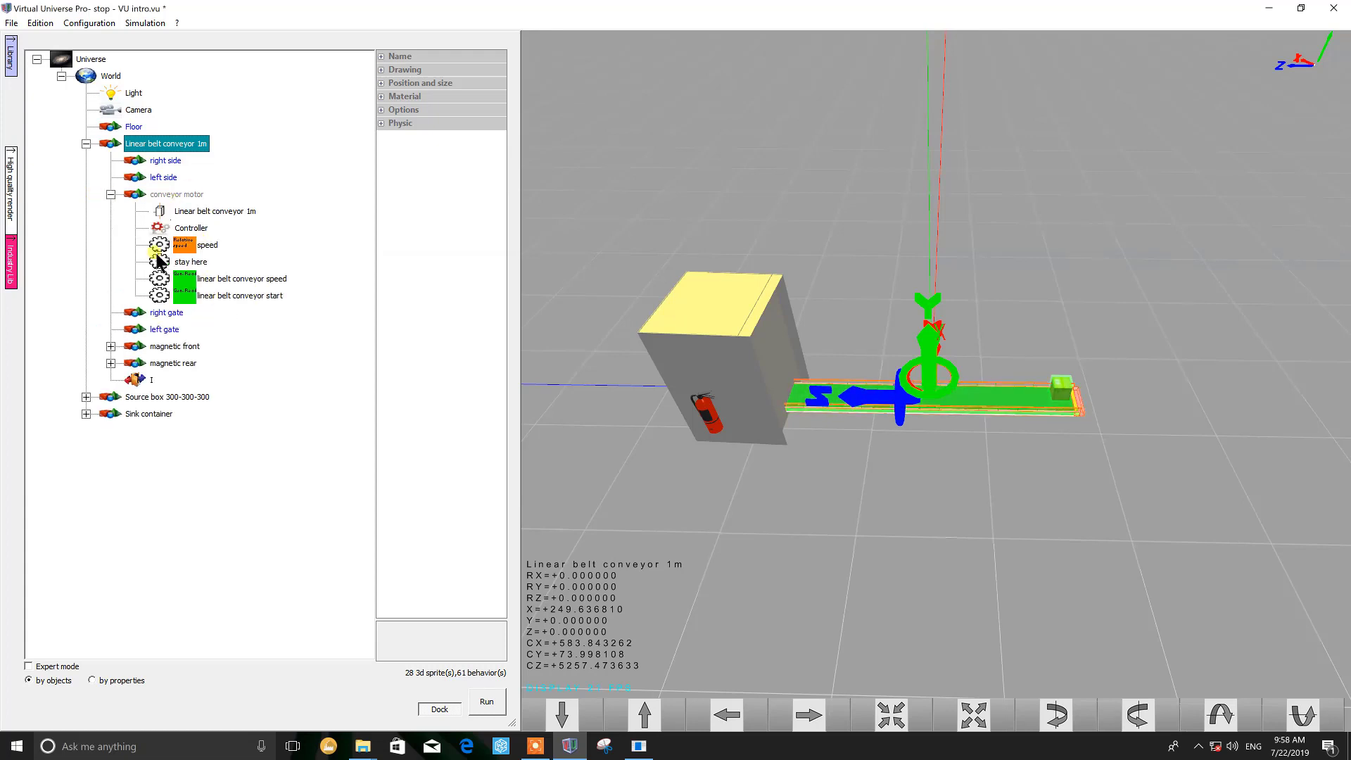
click(207, 245)
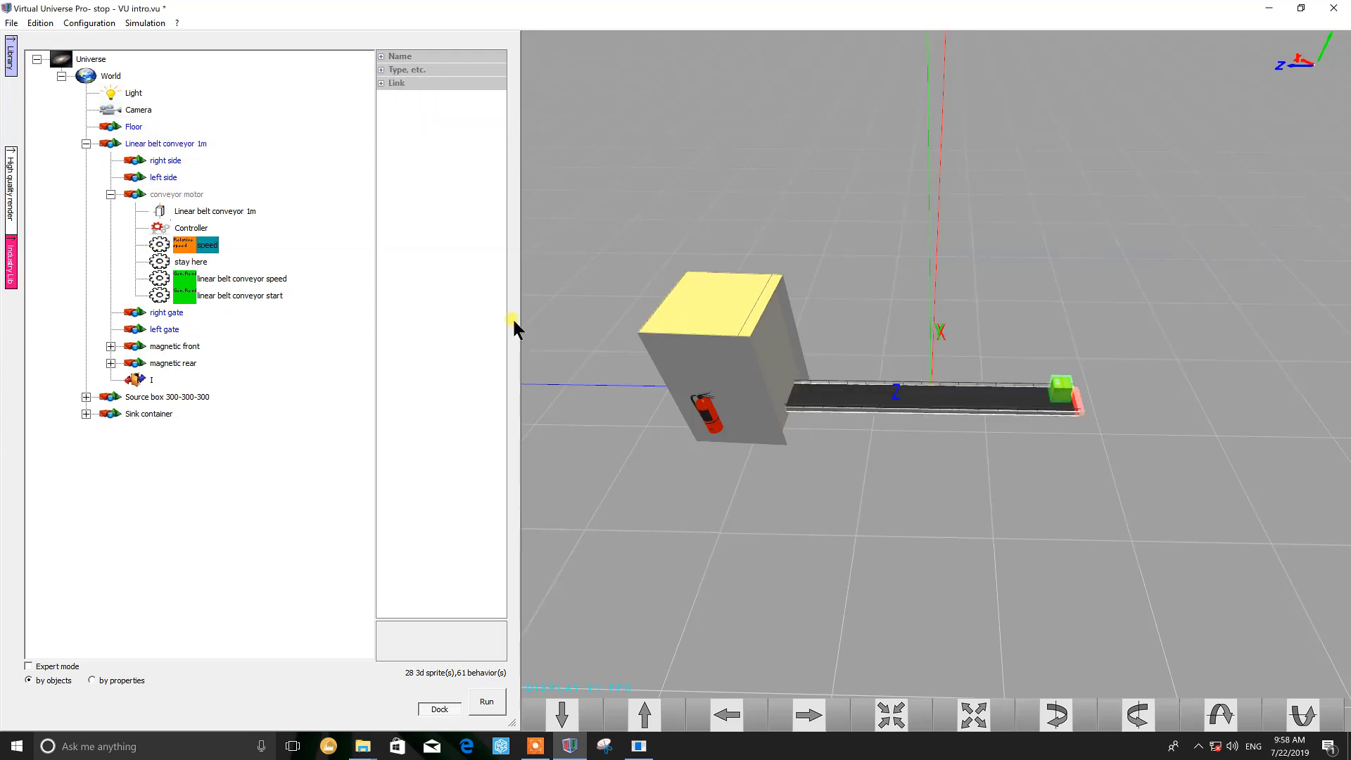
- Examine the type and link parameters of the conveyor motor's speed behavior
drag(547, 334, 641, 355)
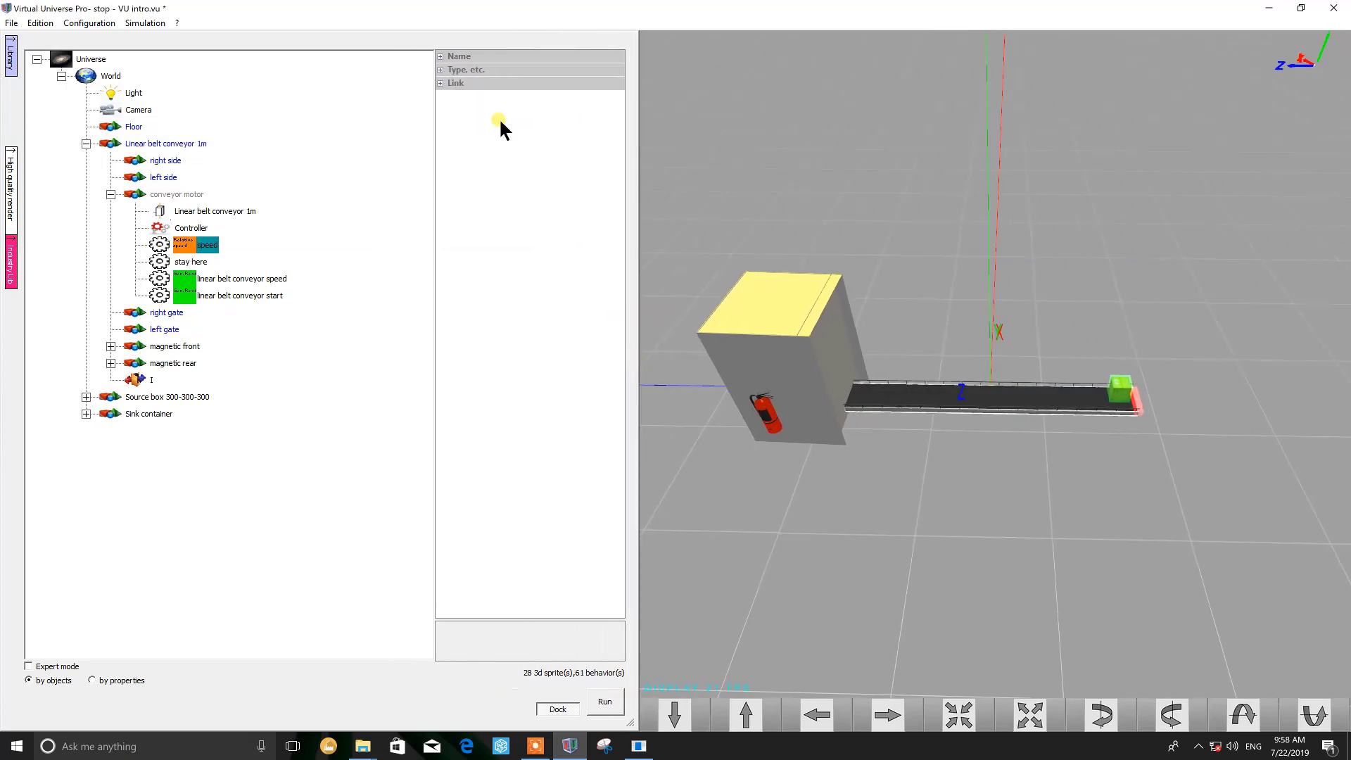
double_click(492, 68)
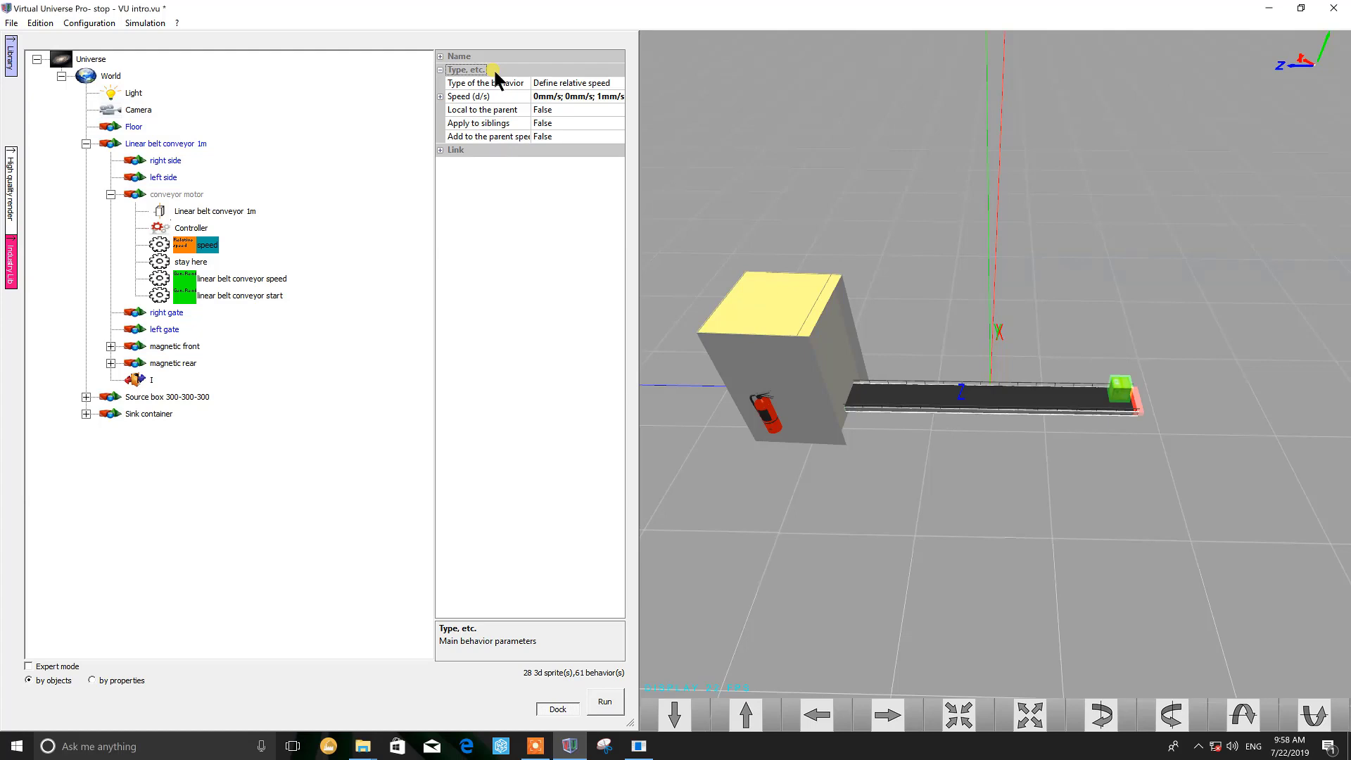
double_click(493, 69)
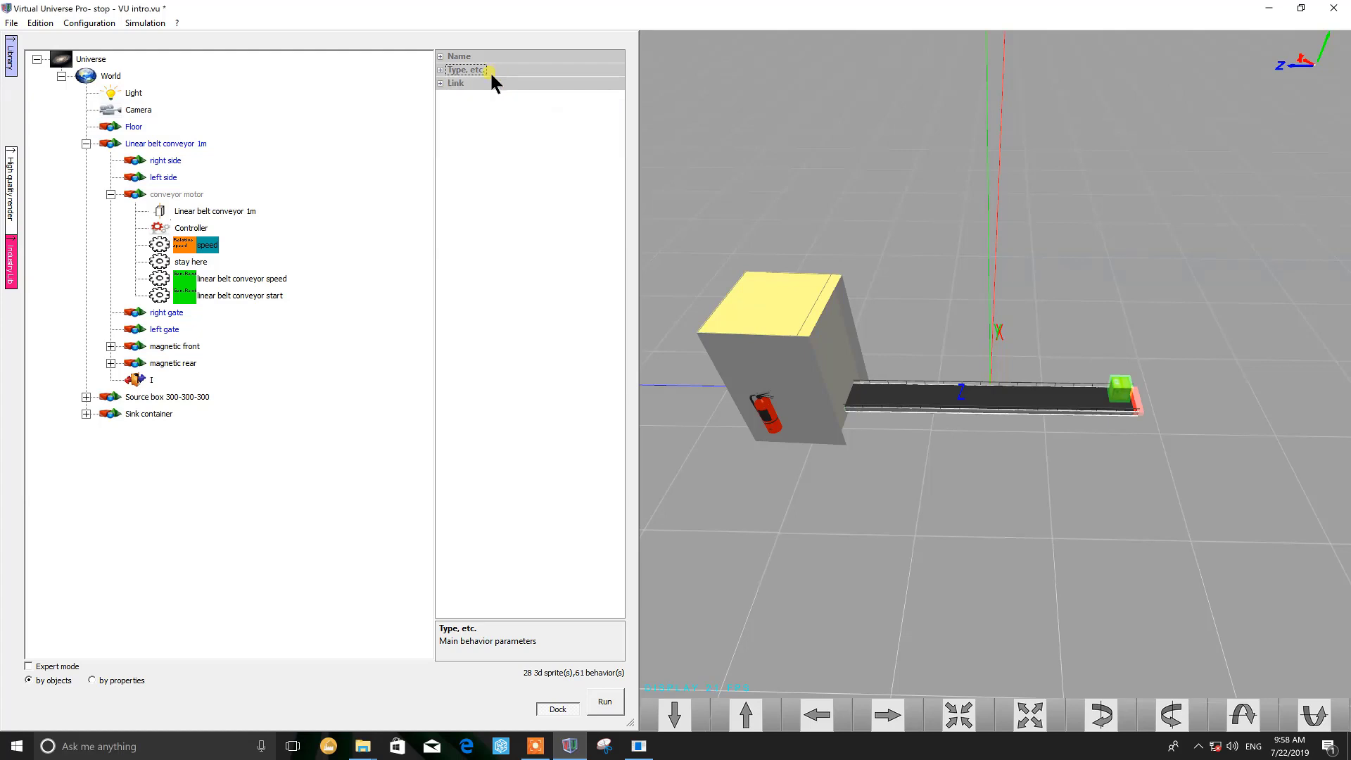
double_click(487, 81)
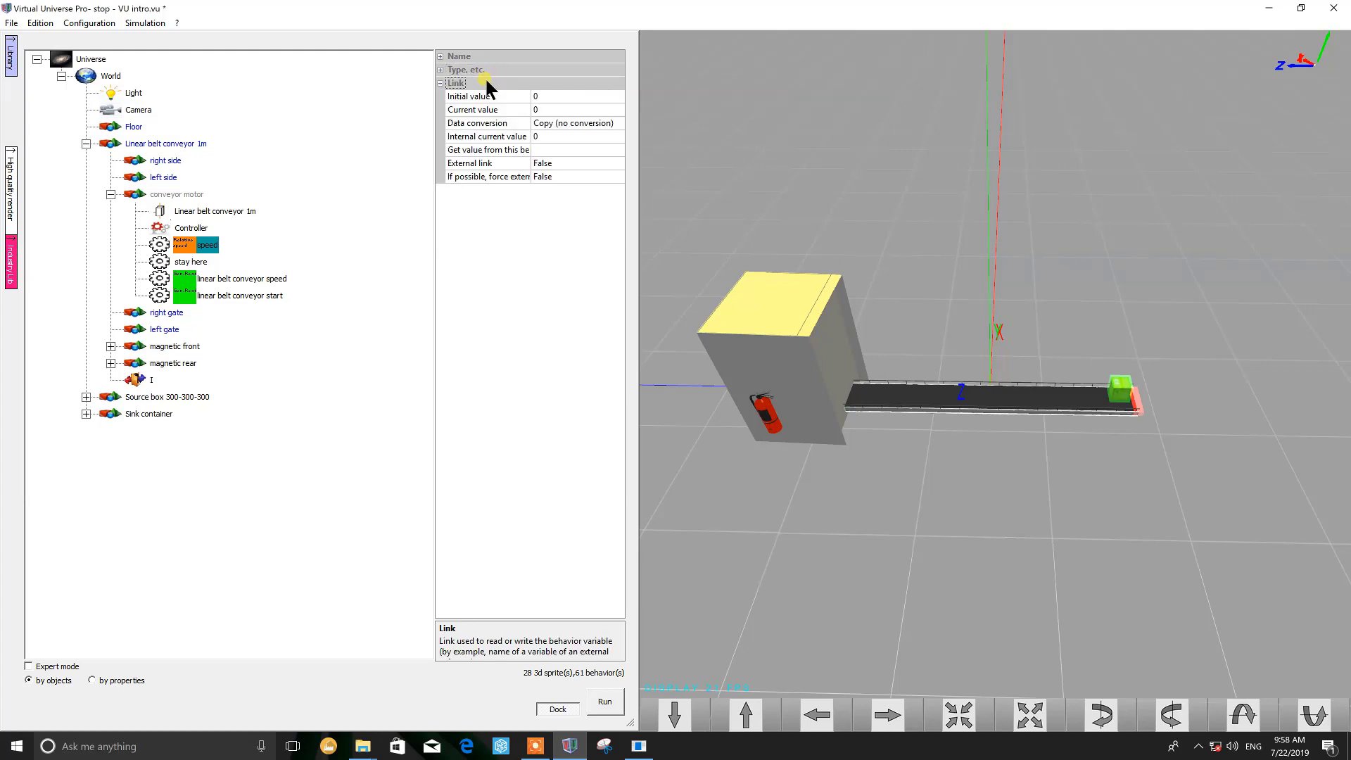
double_click(476, 83)
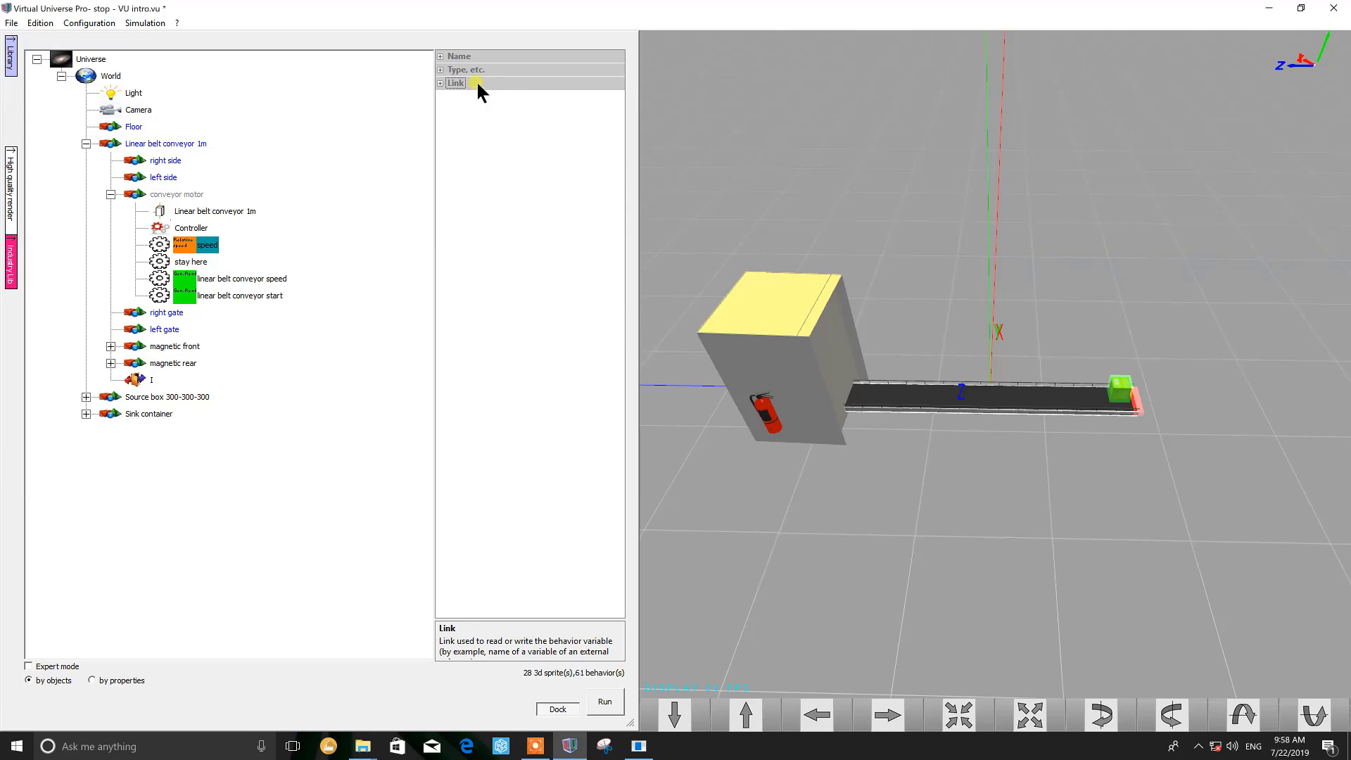
- Set the speed behavior's Z speed to 1000 mm/s, then run the simulation as a test and stop it
click(439, 69)
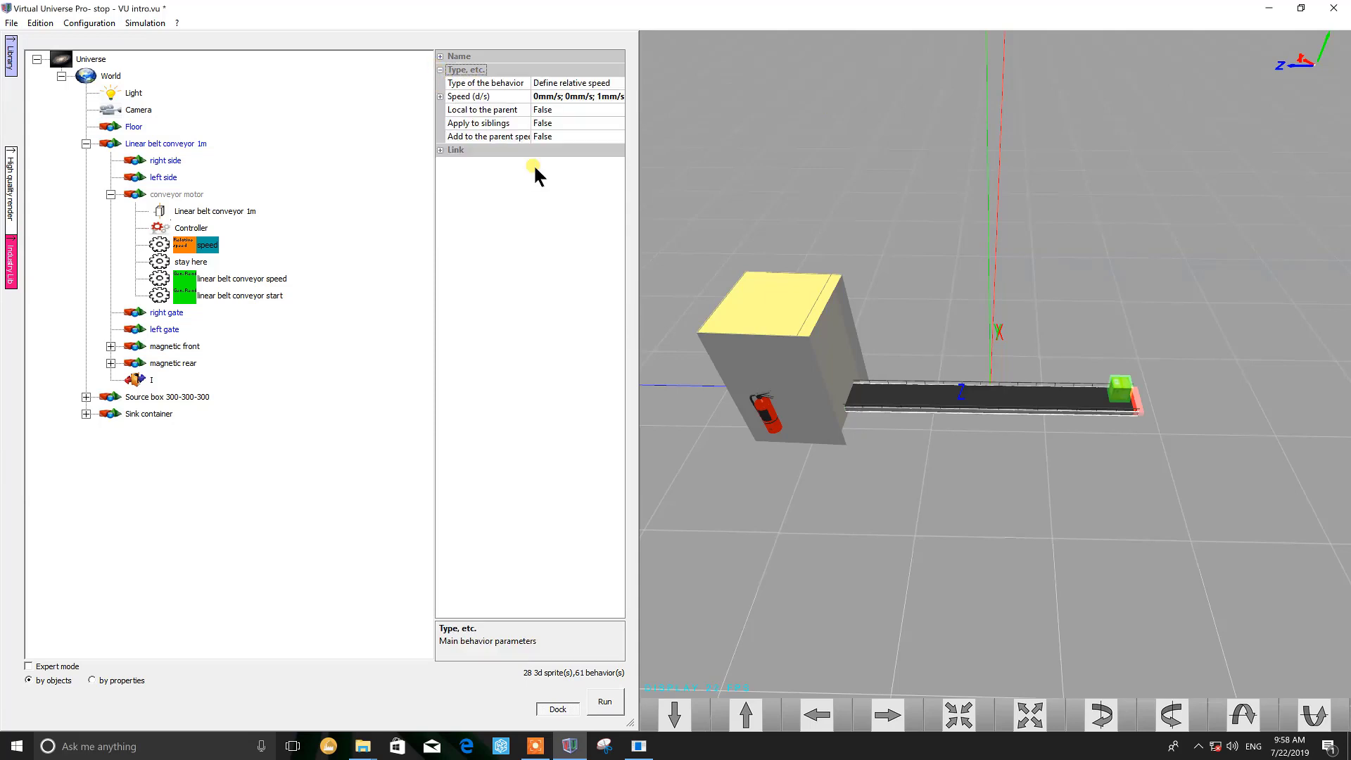
click(483, 96)
double_click(484, 95)
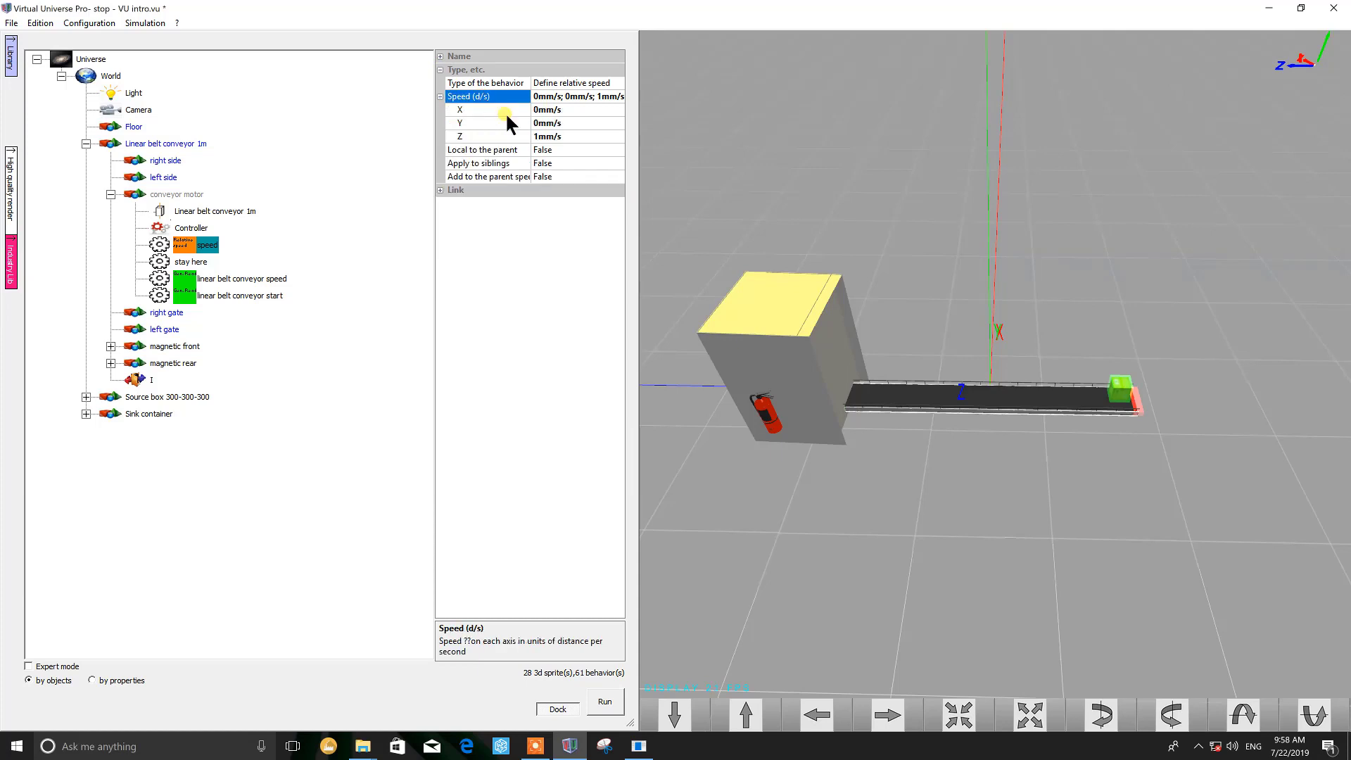
click(542, 136)
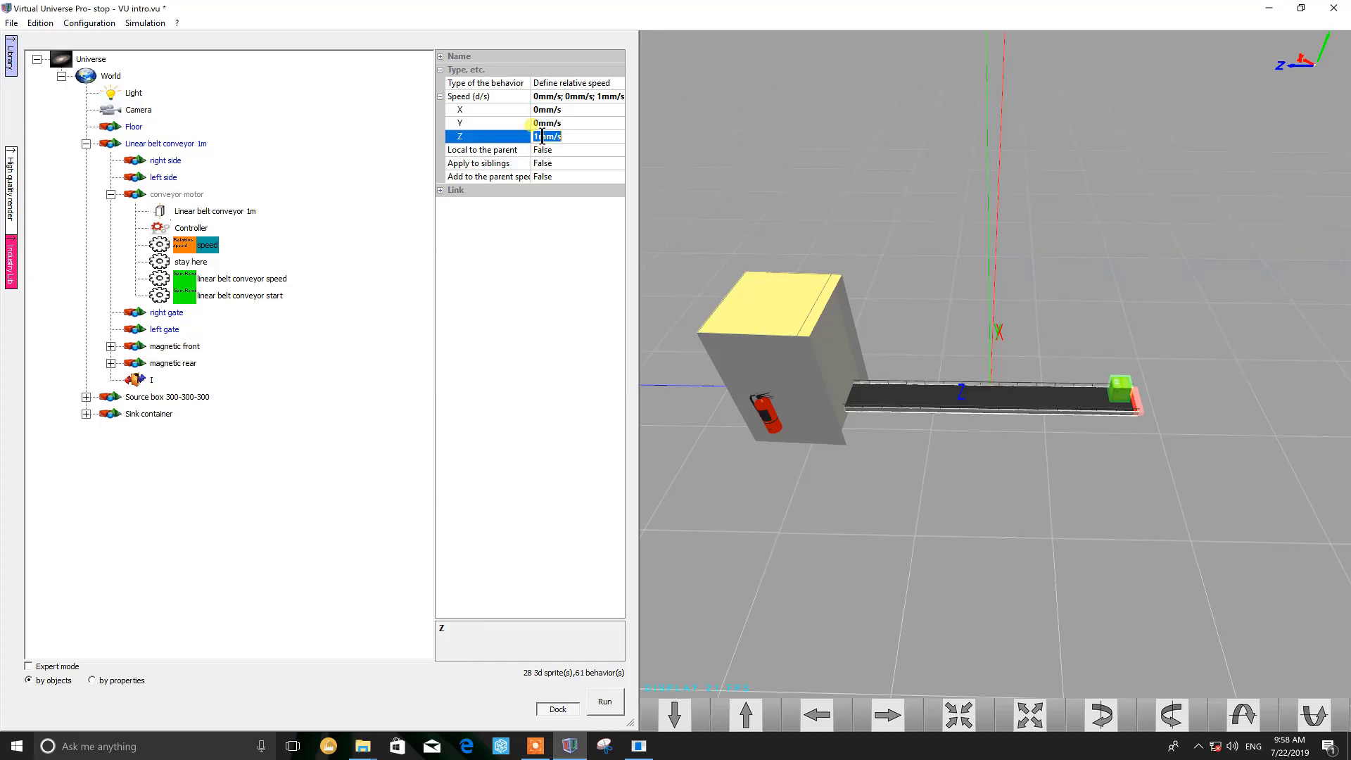
click(542, 137)
text(000)
click(559, 310)
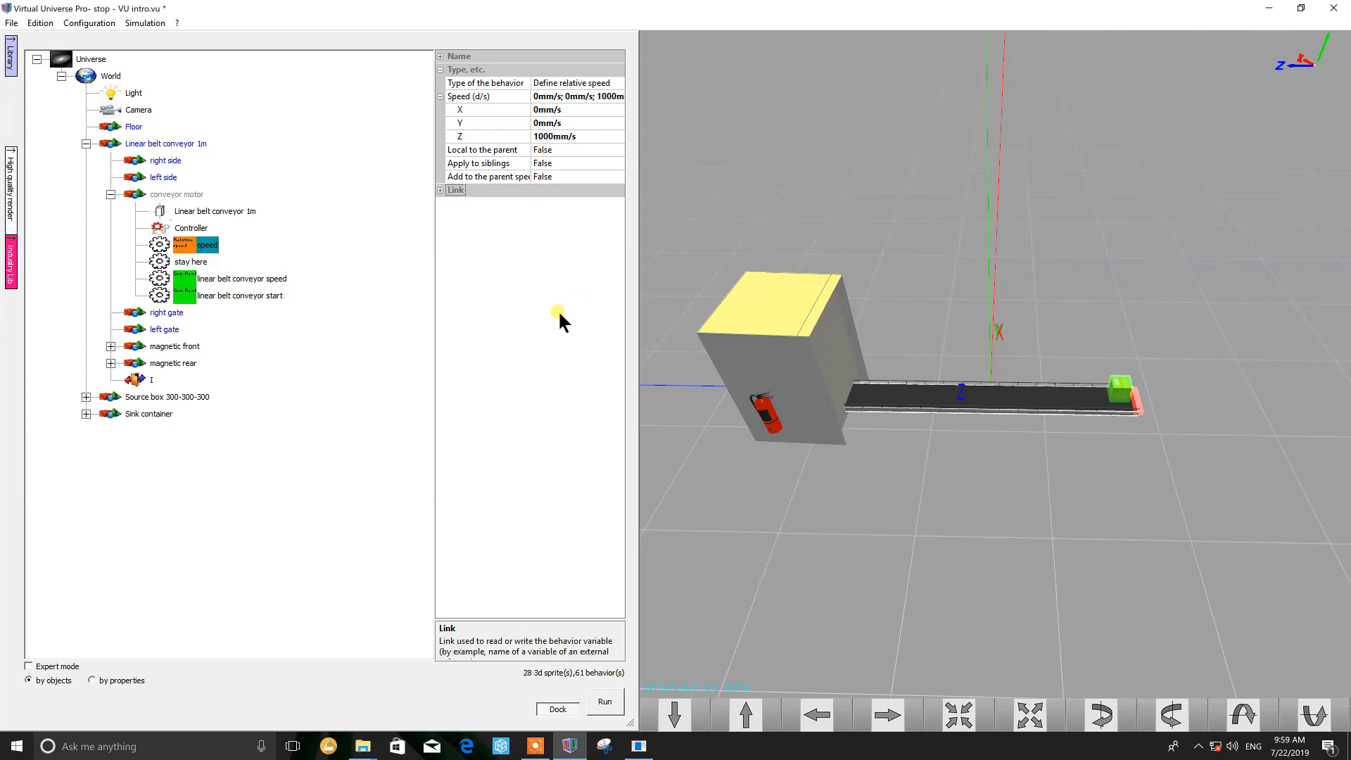
click(605, 701)
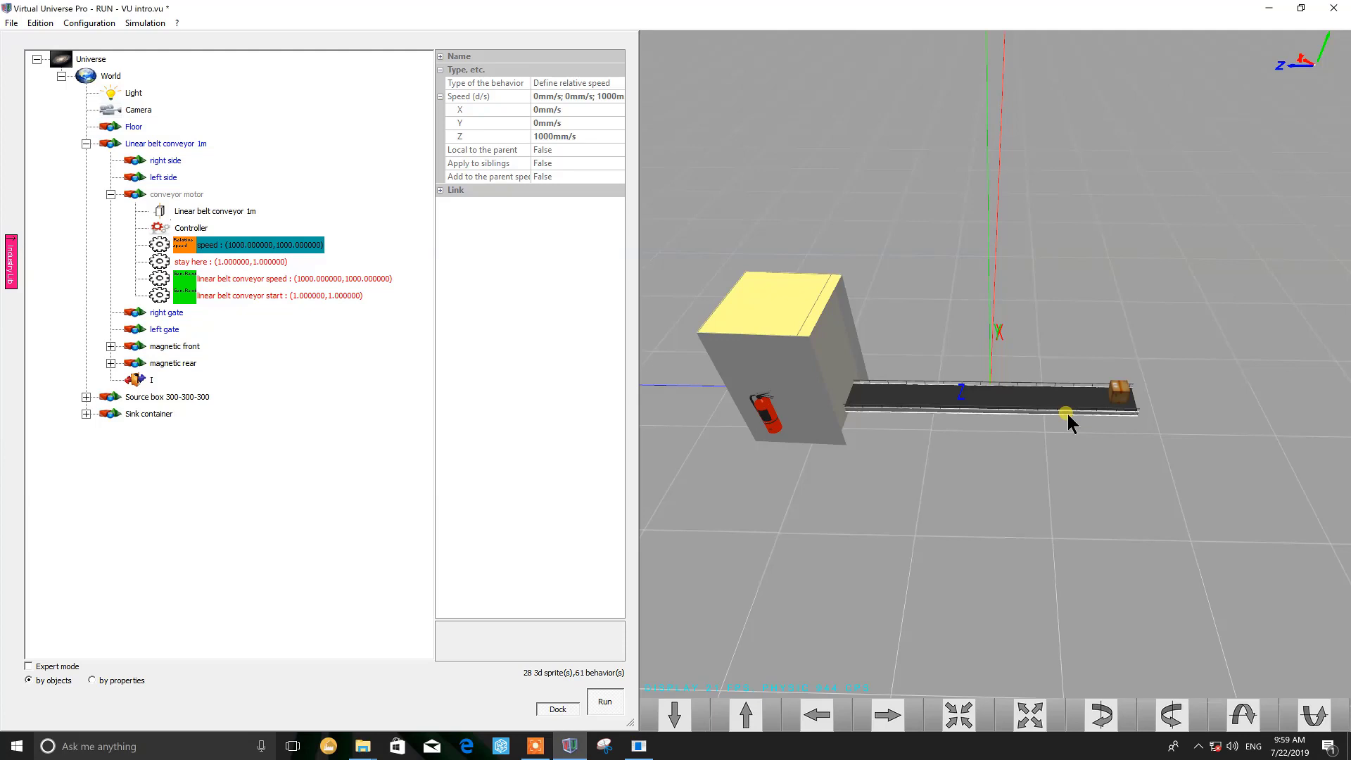
key(Escape)
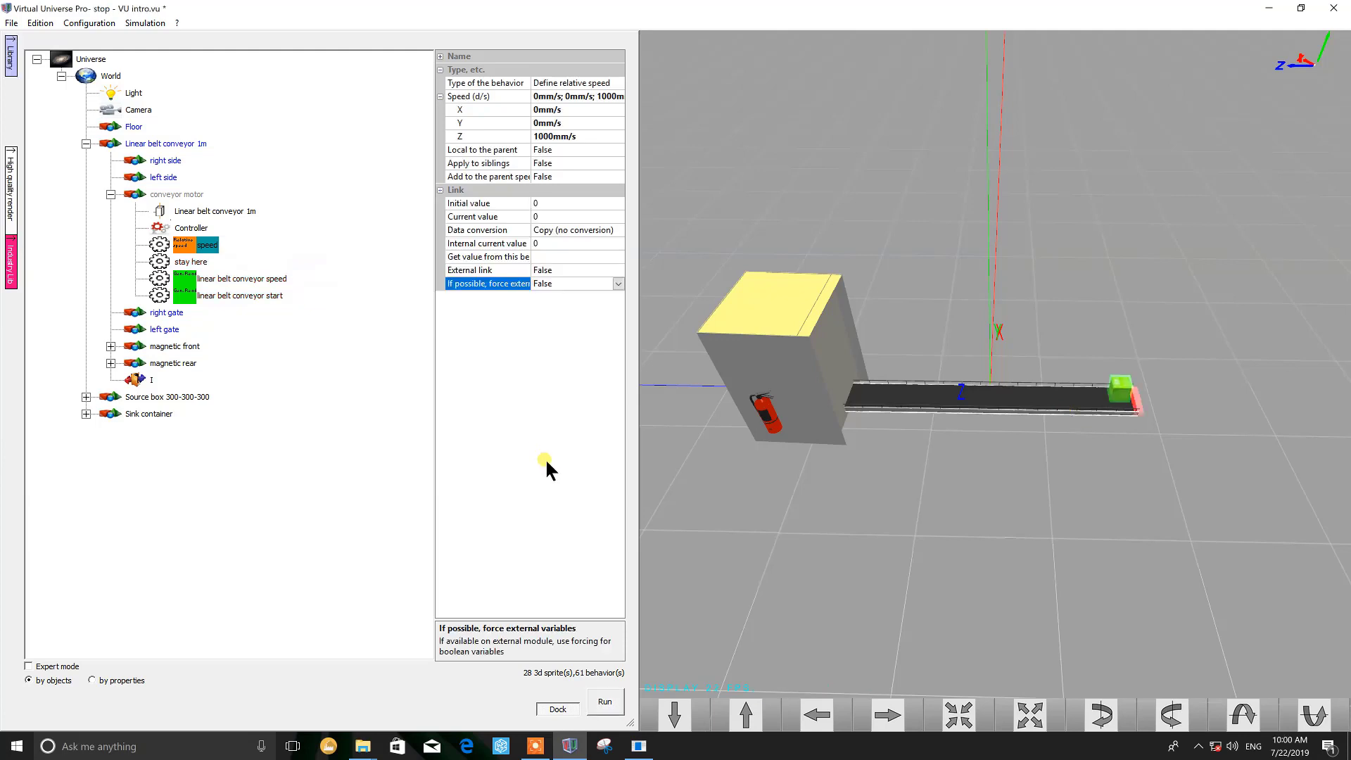
- Set the speed behavior's Z speed to 1 mm/s, then run the simulation to observe the box and stop it
click(547, 137)
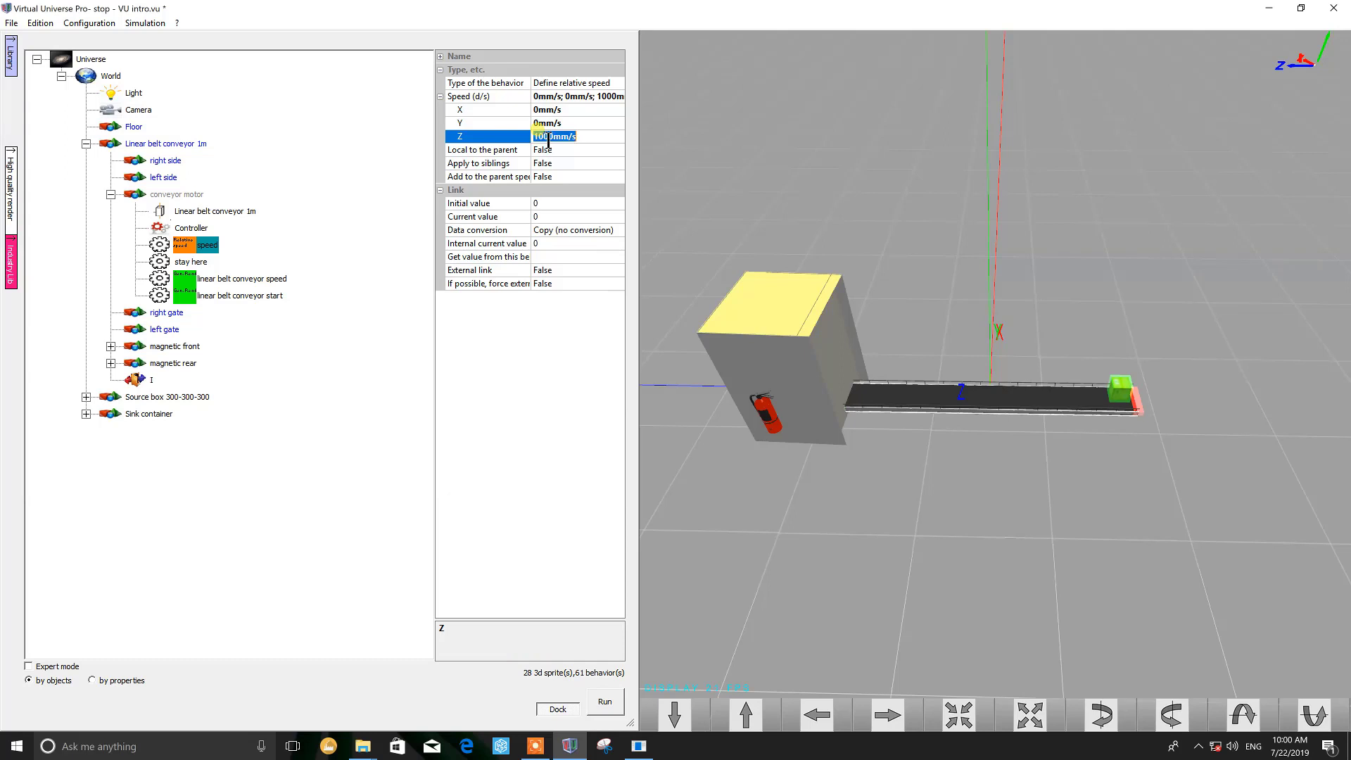
text(1)
click(555, 437)
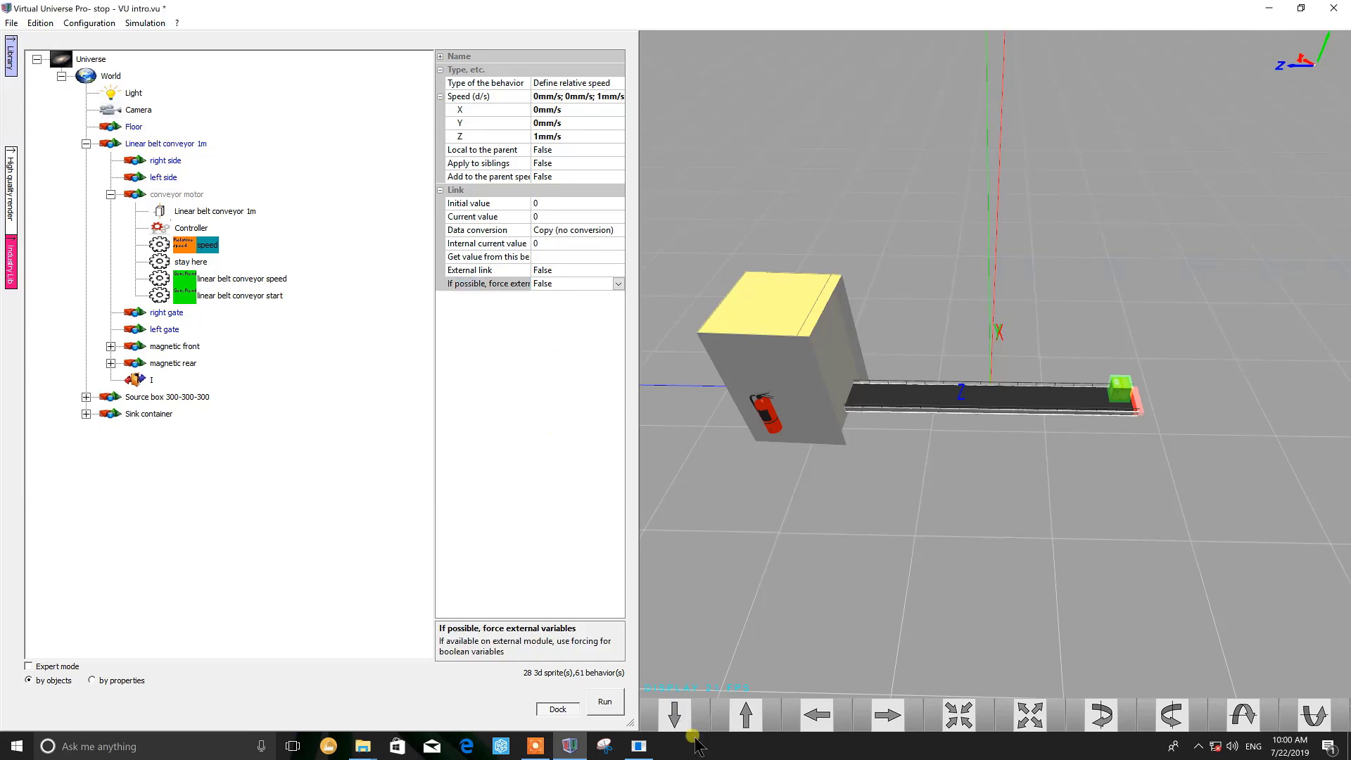
click(618, 698)
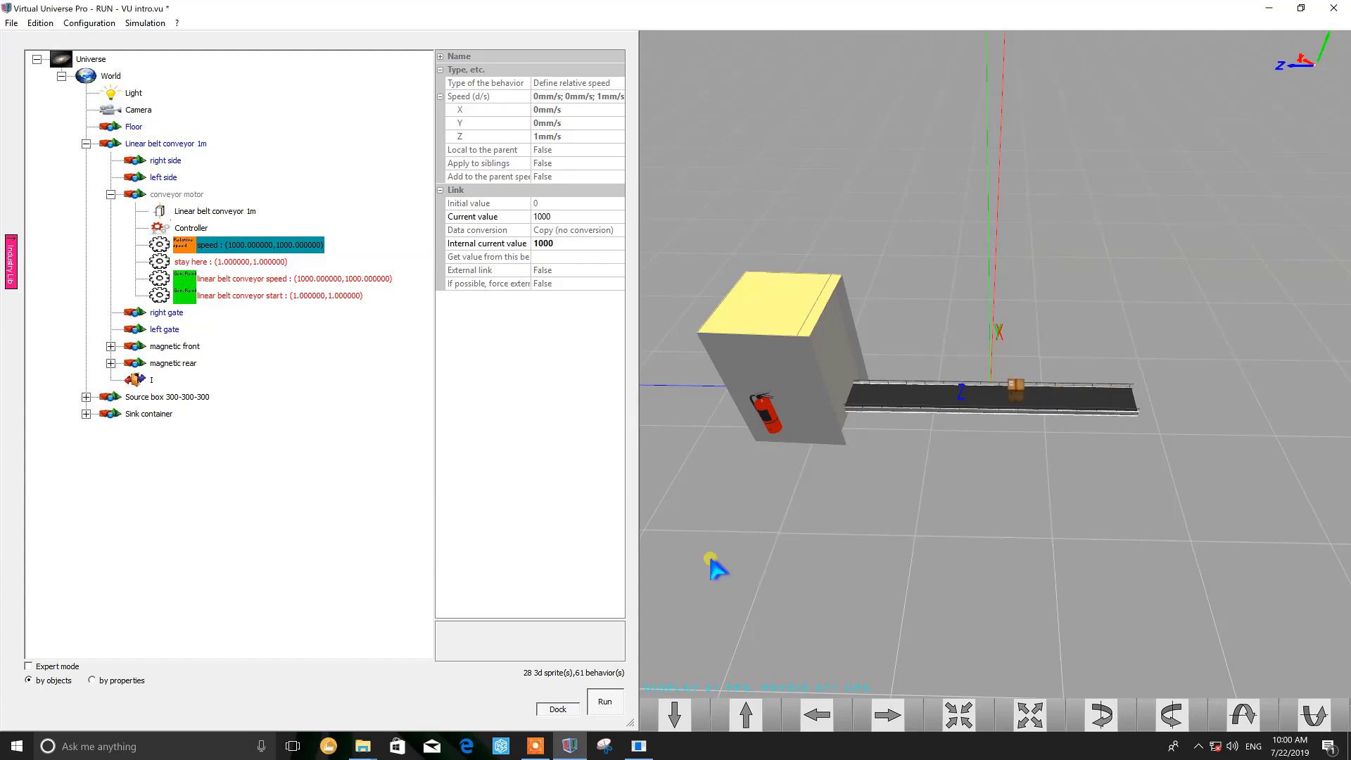
click(615, 694)
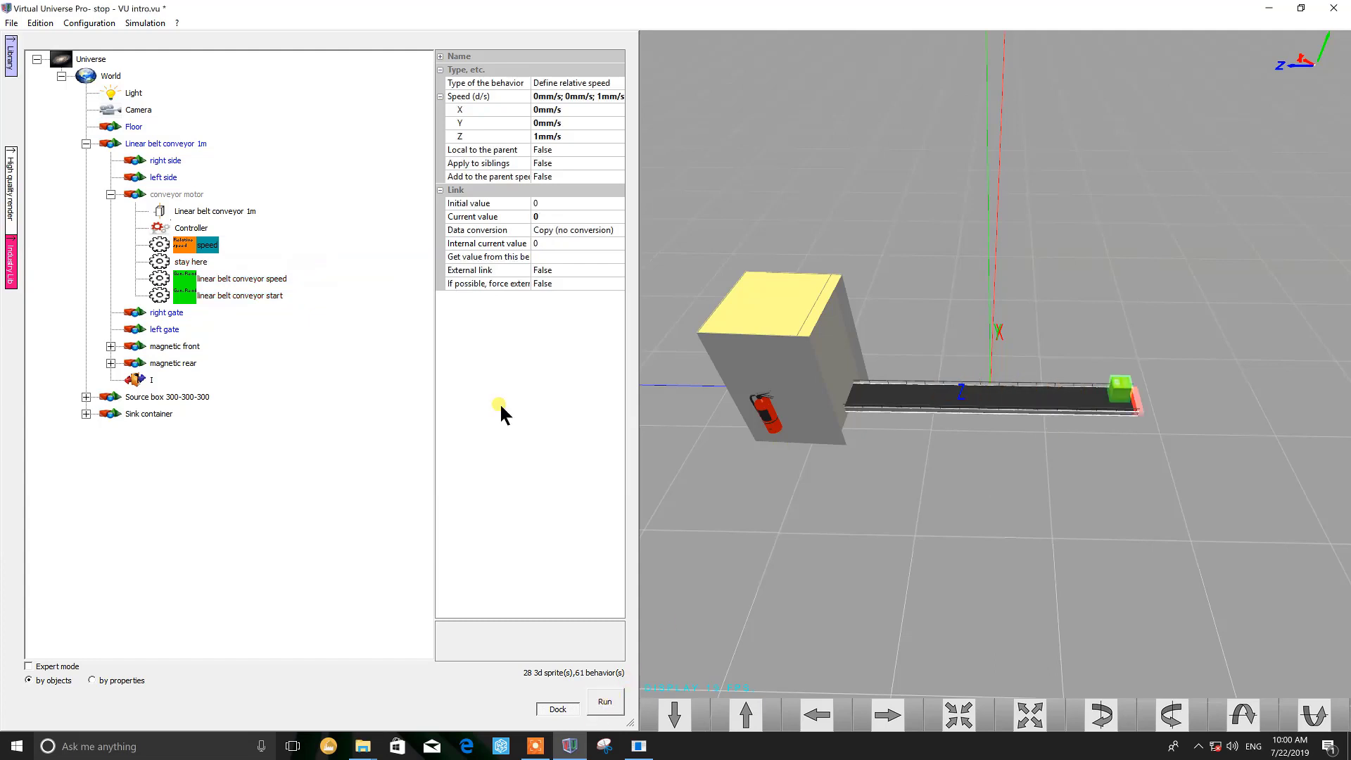
- Set the speed behavior's Z speed to 5 mm/s, then run the simulation to compare the box movement and stop it
click(535, 136)
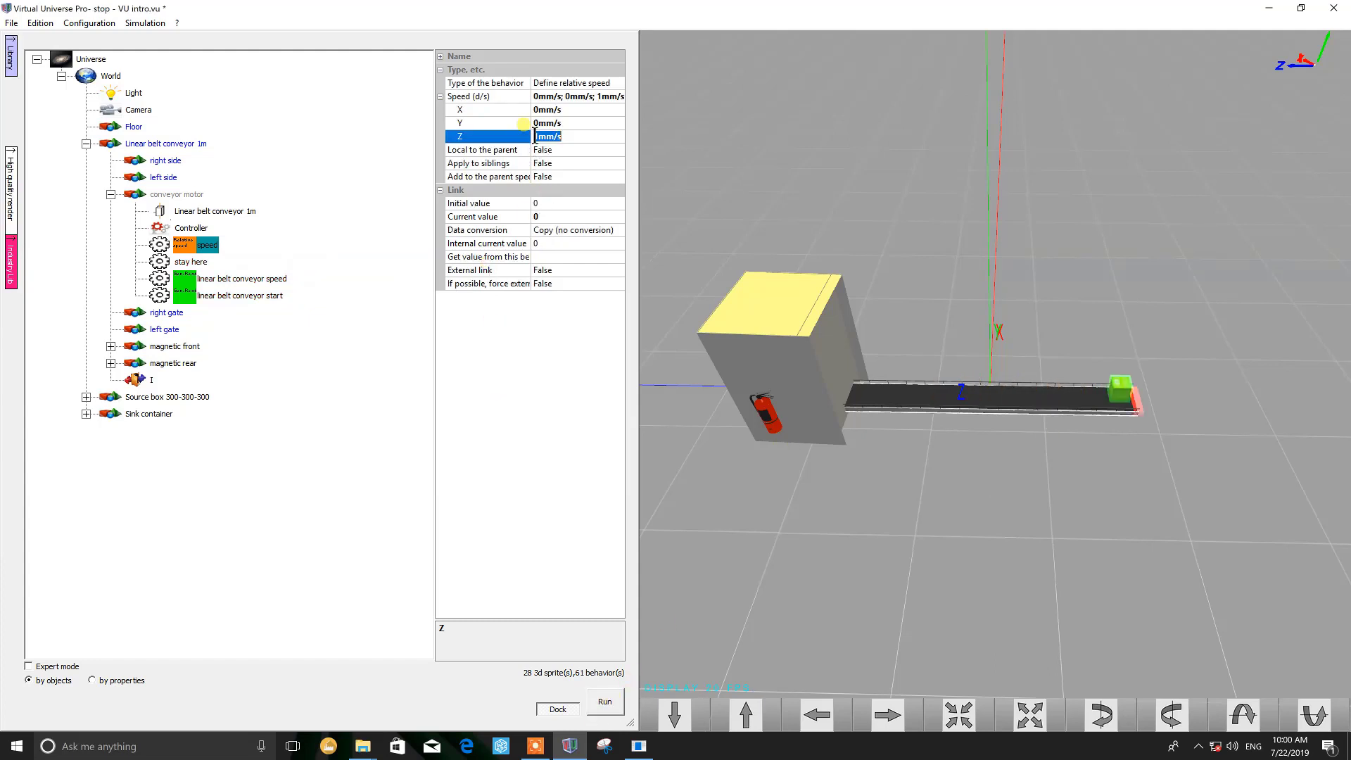
text(5)
click(510, 408)
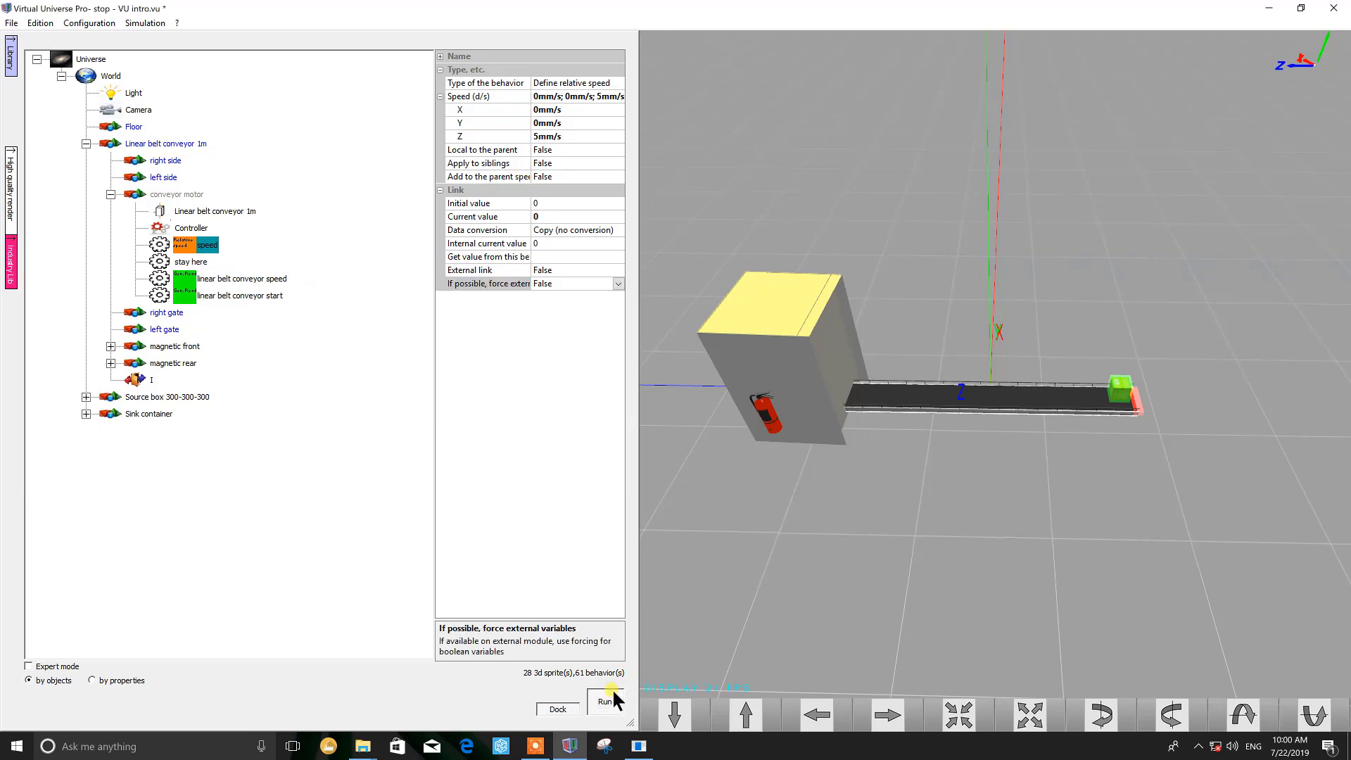
click(613, 693)
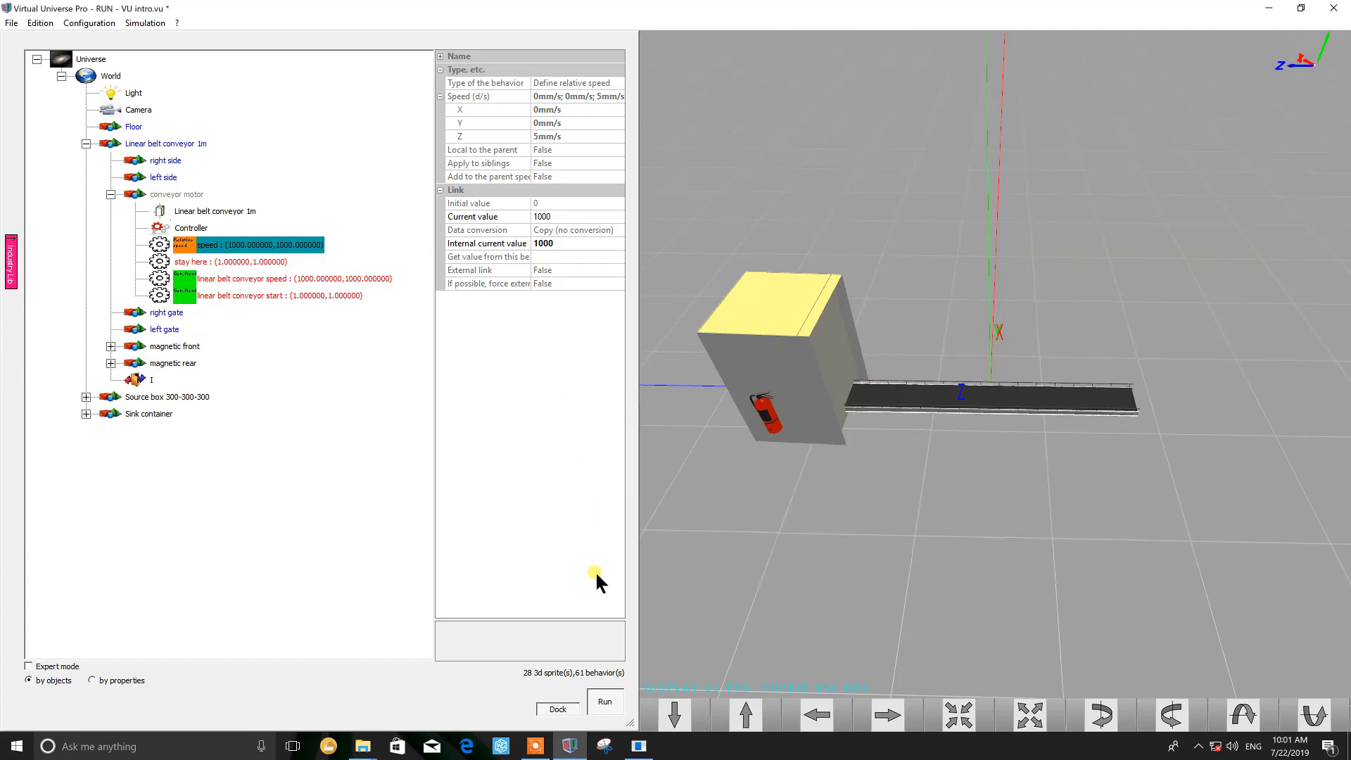
click(595, 700)
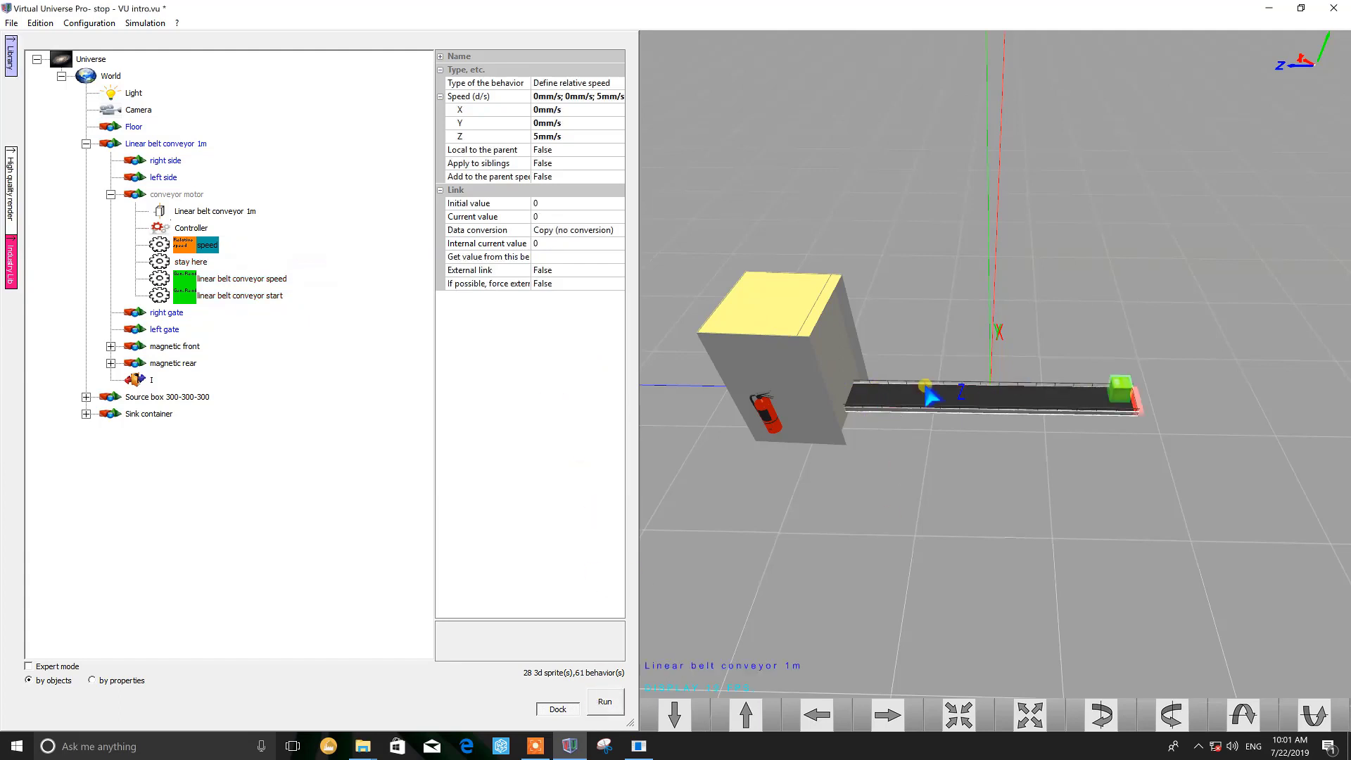
- Select the linear belt conveyor in the 3D view, then return to its motor's speed behavior
click(929, 394)
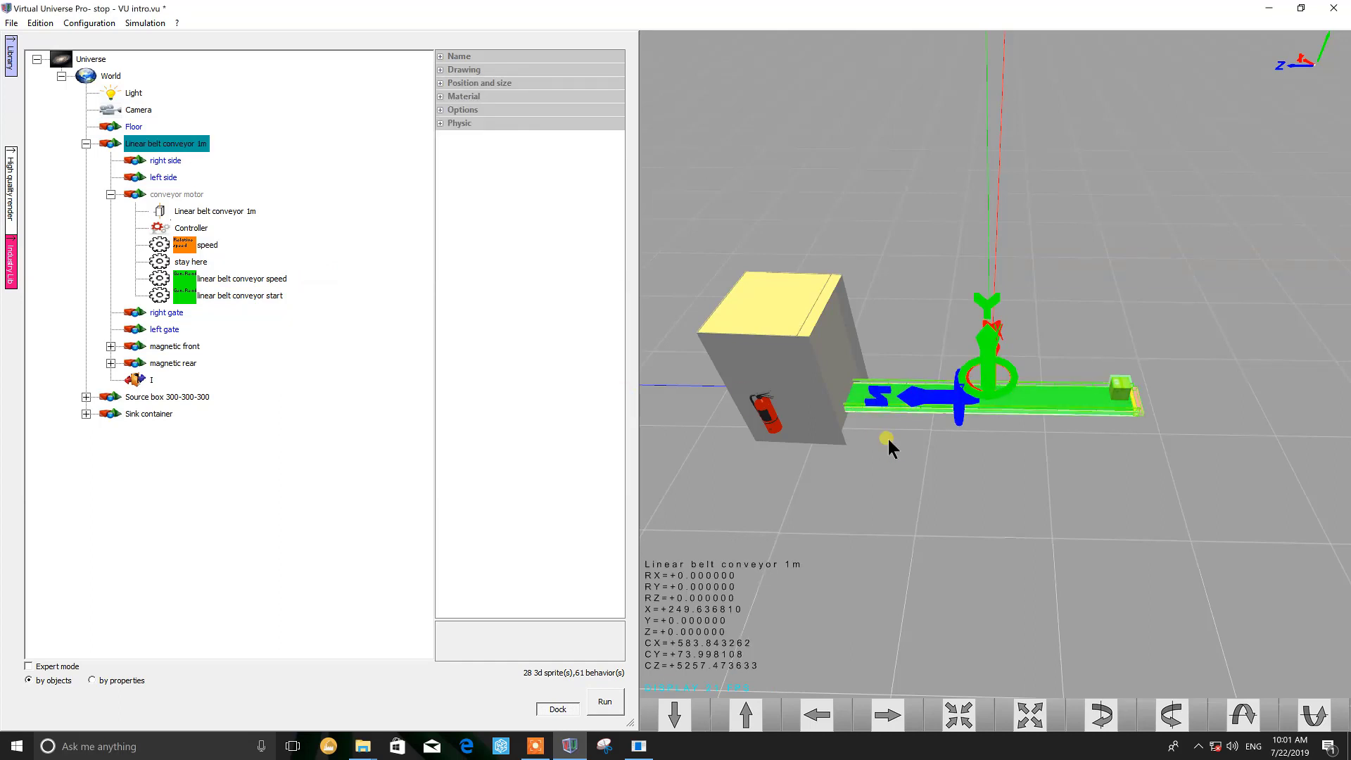
click(464, 391)
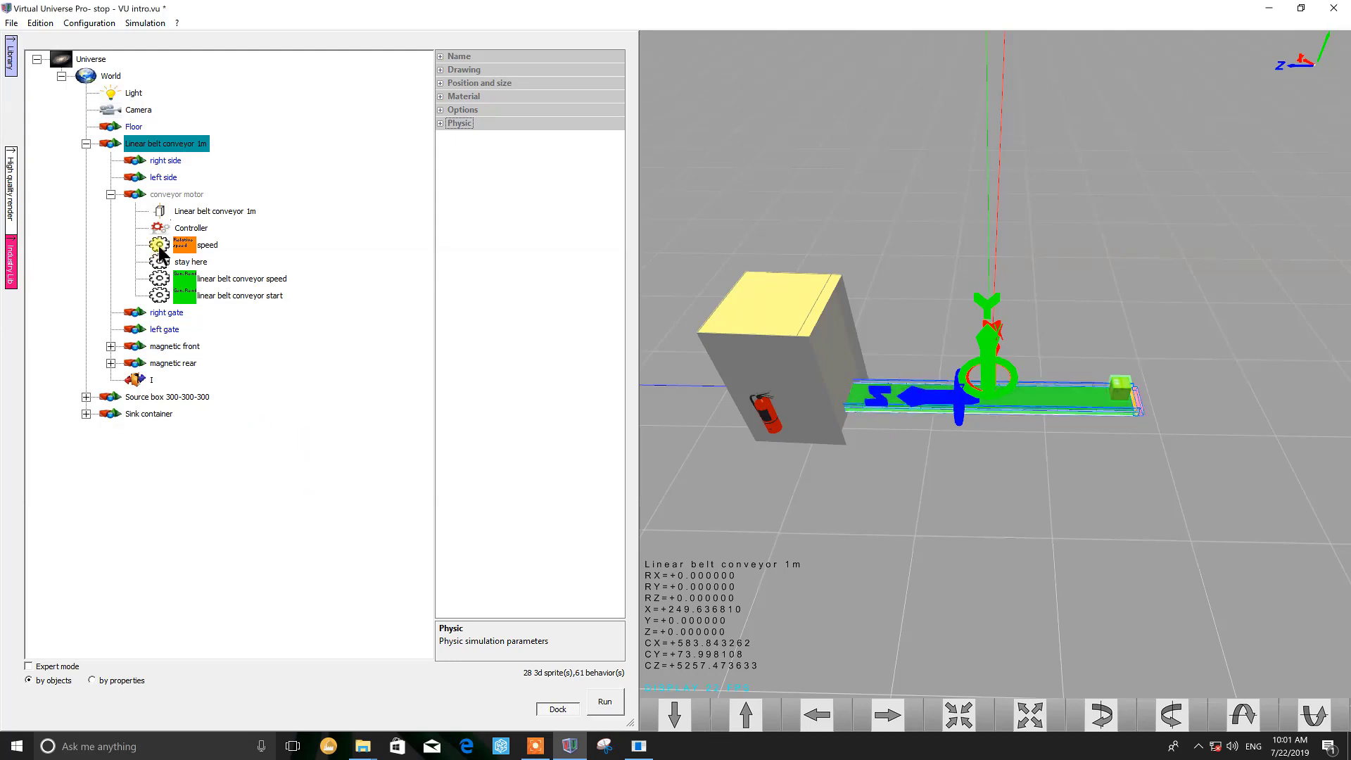
click(206, 245)
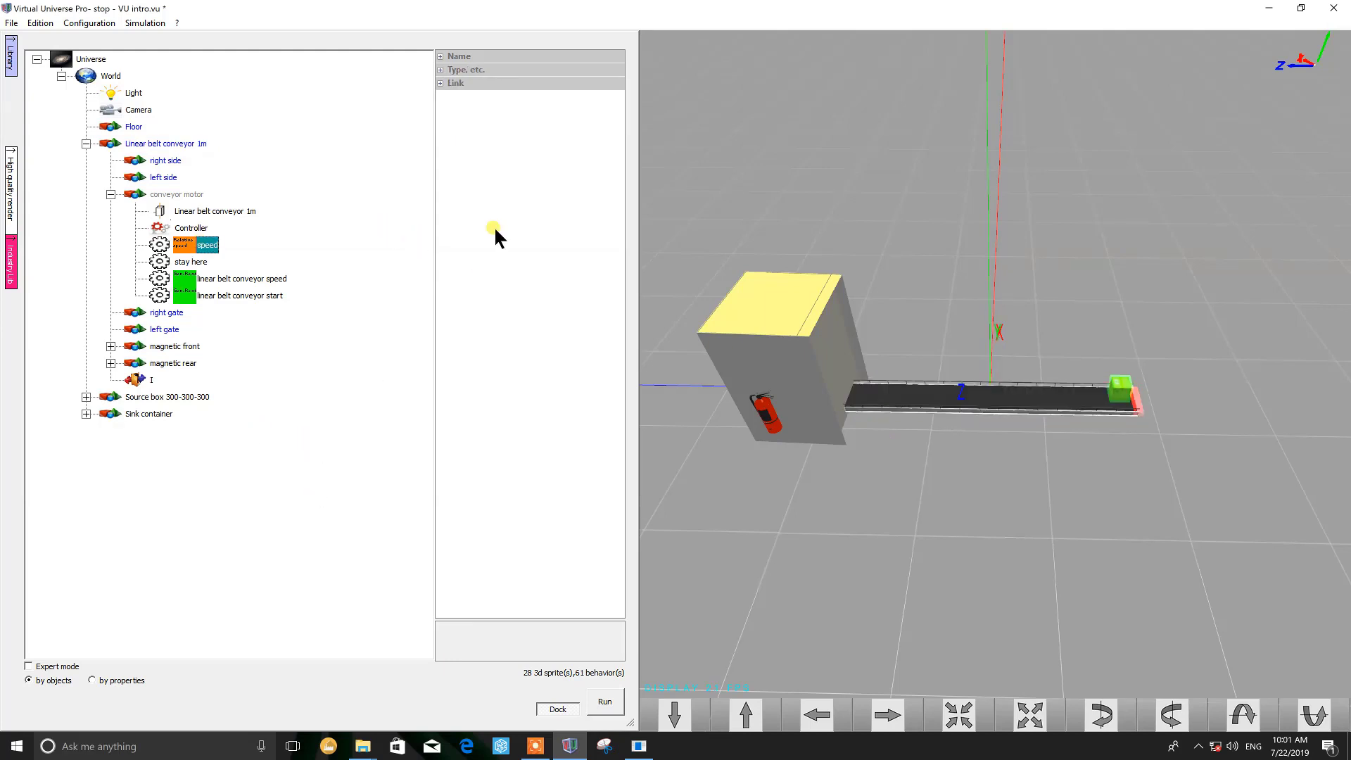